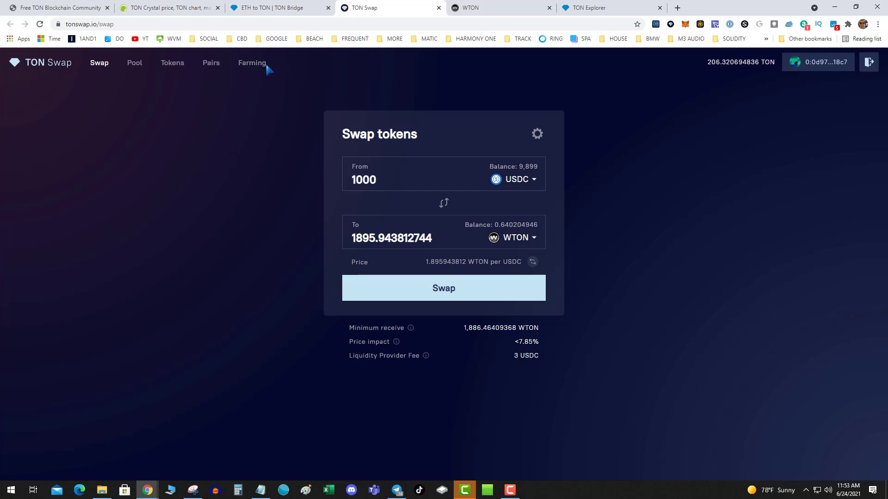
Step: View the TON Swap farming pools and return to the token swap panel
left_click(258, 66)
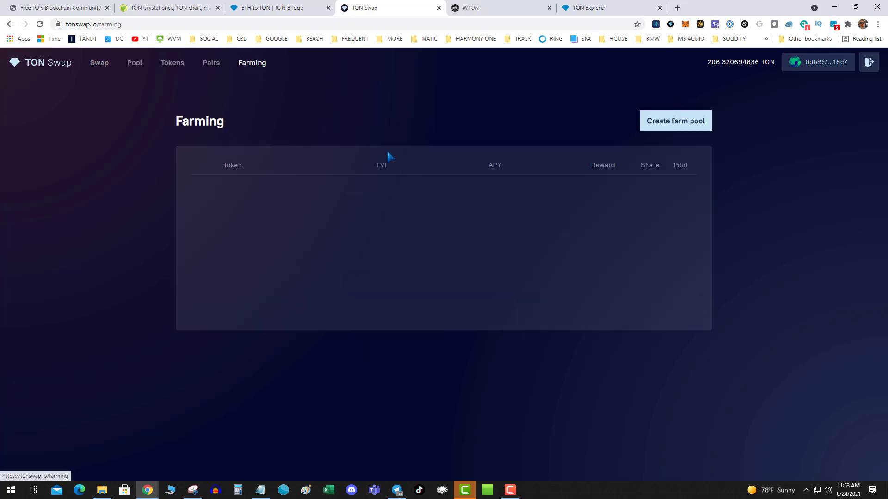
left_click(101, 63)
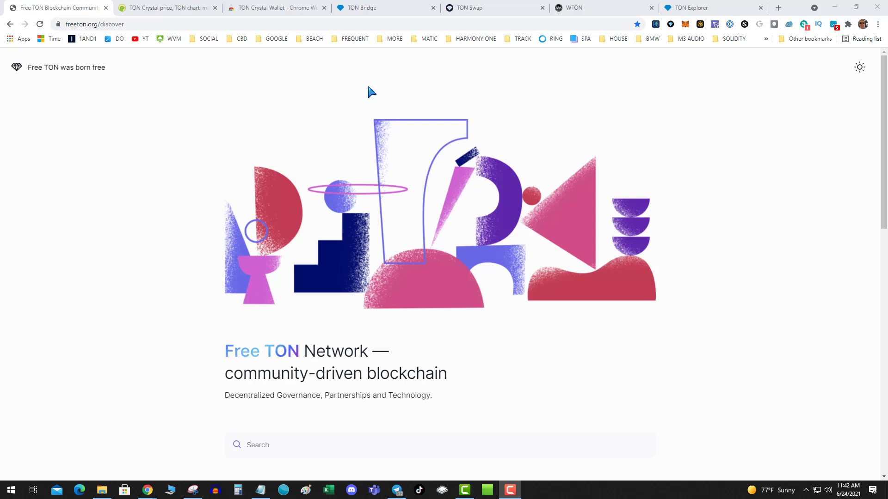
Step: Switch to the CoinGecko TON Crystal page and highlight its circulating supply figures
key("ctrl+Tab")
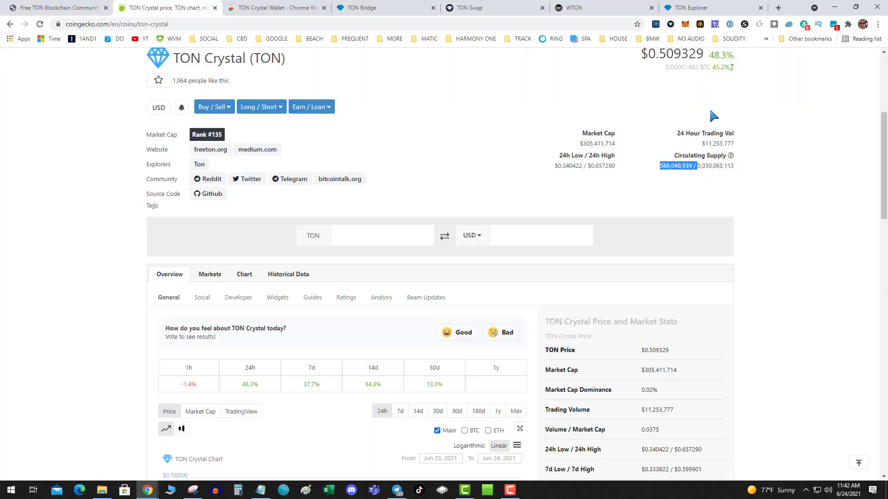
left_click(707, 166)
left_click_drag(738, 166, 657, 170)
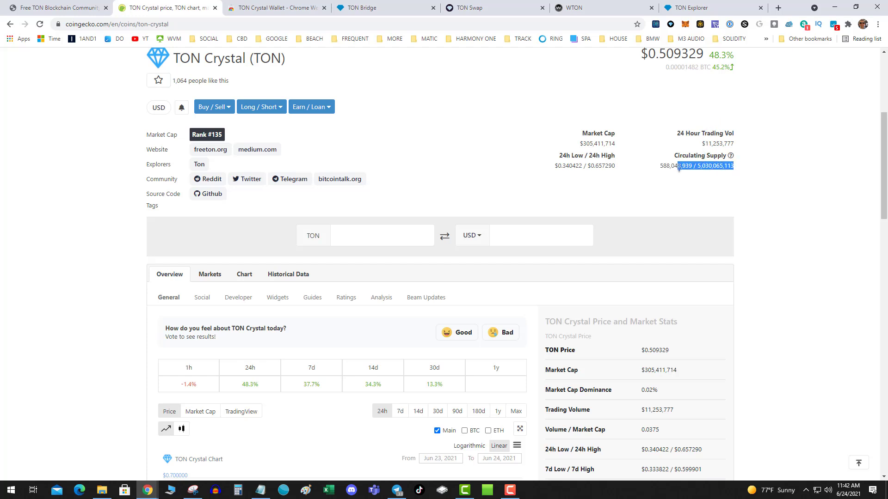
left_click(406, 152)
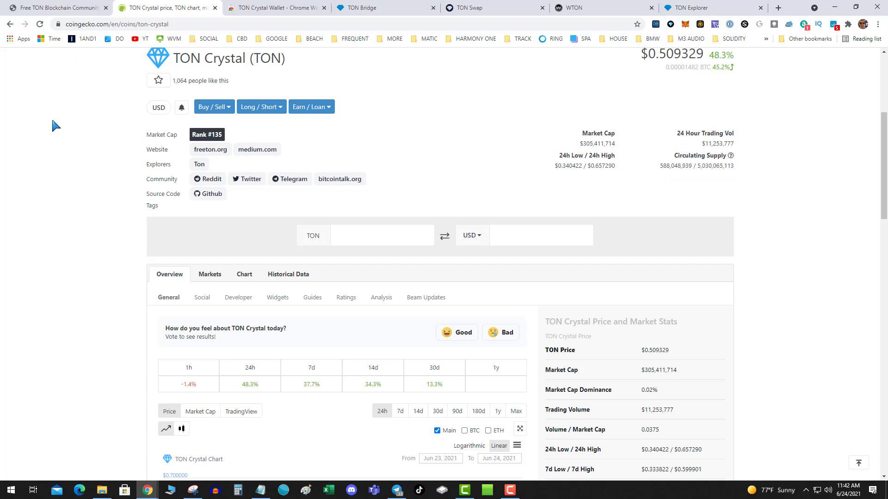
scroll(175, 251, "up", 3)
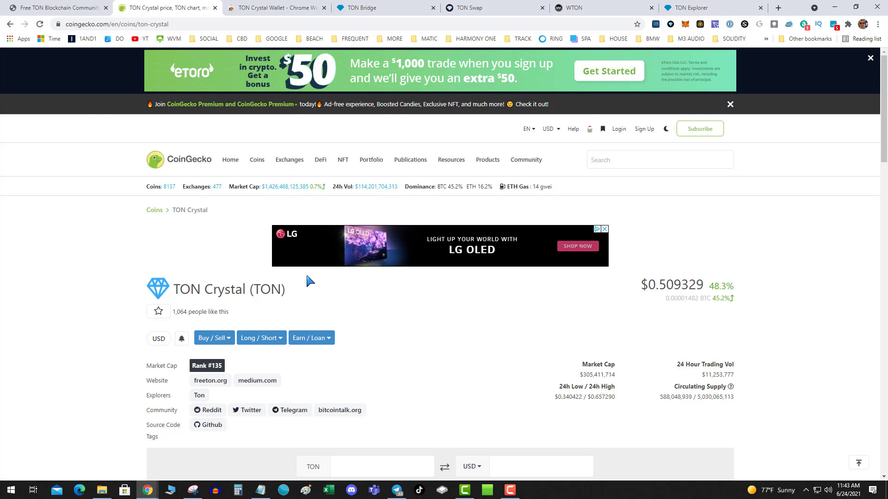
Step: Select the TON Crystal (TON) heading and show the 14-day price chart
left_click_drag(308, 298, 149, 288)
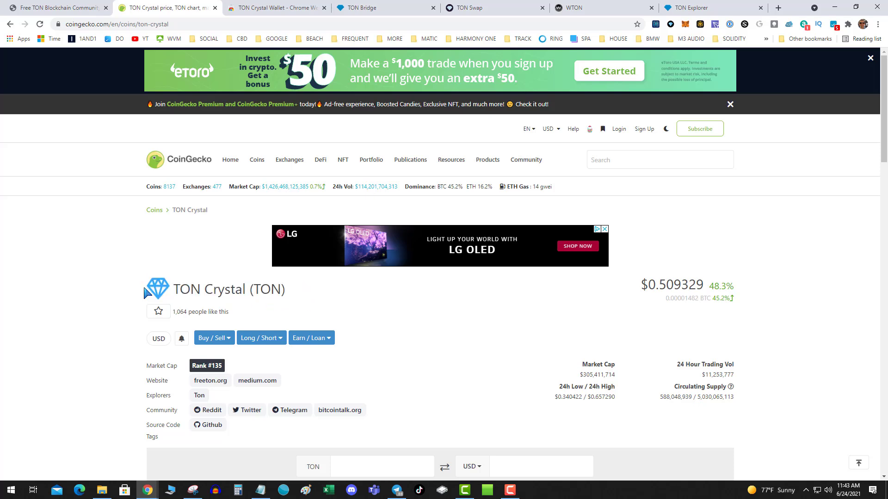
triple_click(155, 287)
scroll(483, 332, "down", 2)
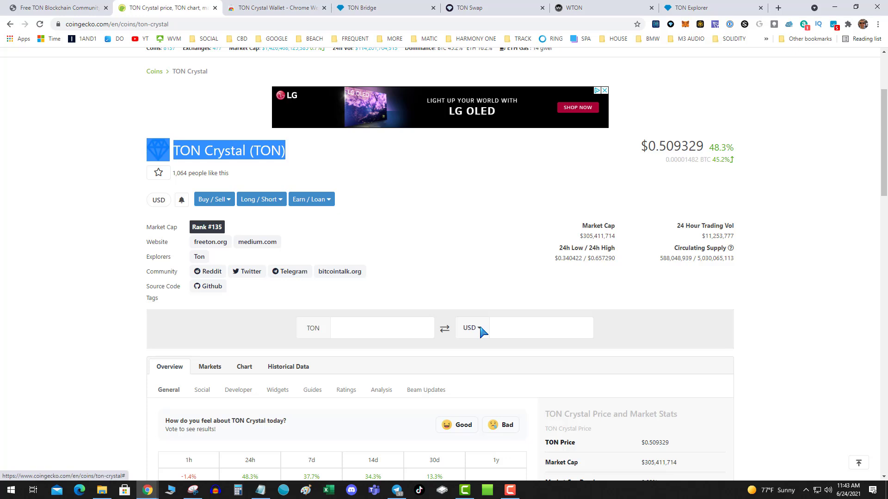
scroll(484, 332, "down", 2)
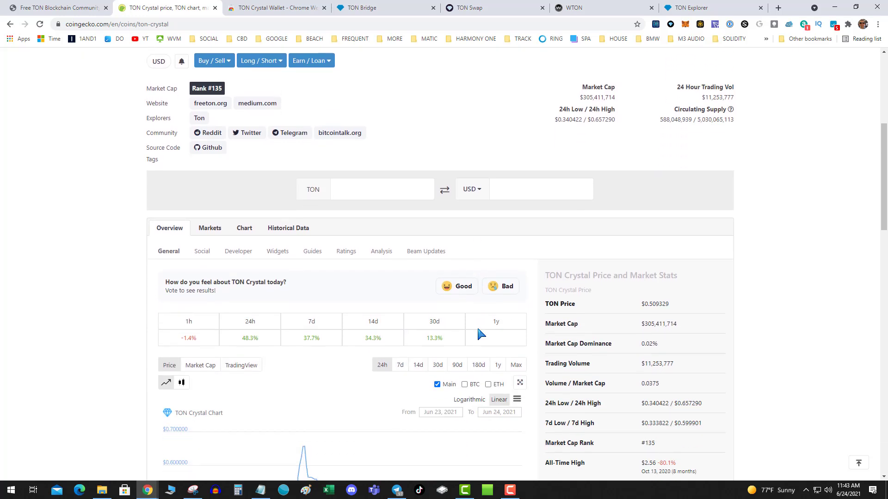
left_click(418, 364)
scroll(418, 363, "down", 1)
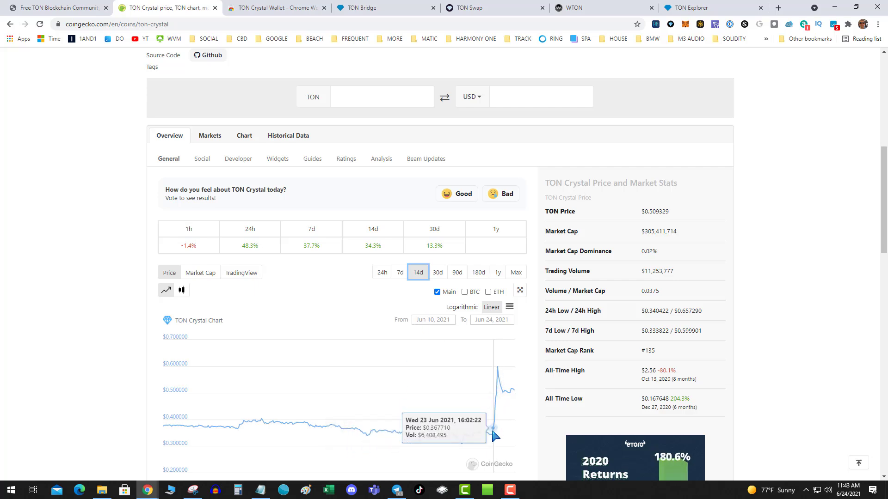
scroll(294, 243, "up", 5)
triple_click(297, 293)
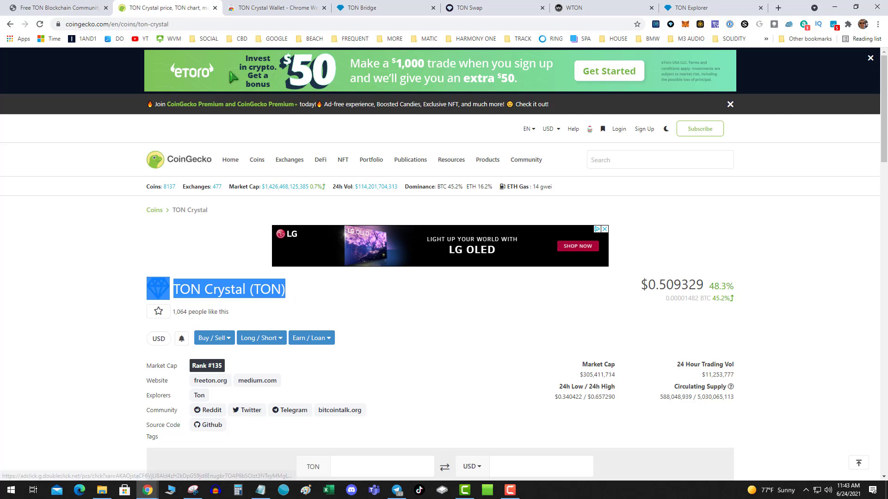
Step: Review the TON Crystal Wallet store page, highlight '441 users', then move to the TON Bridge site
left_click(278, 8)
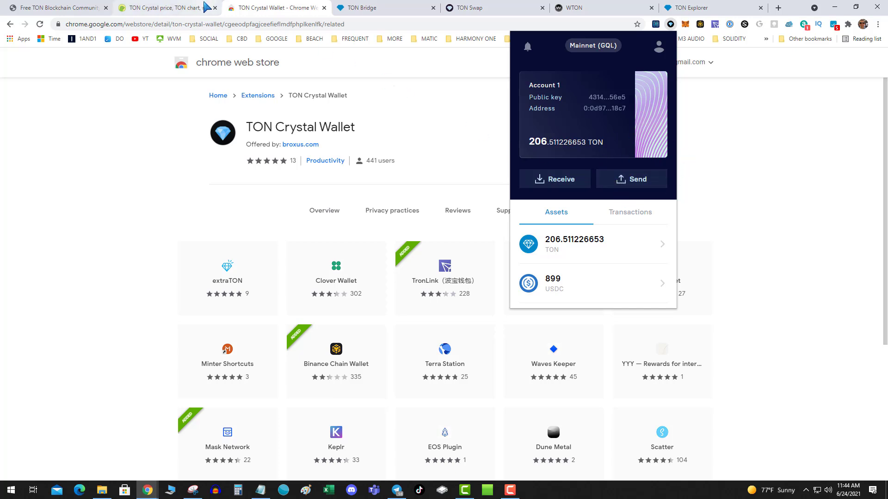
left_click(222, 146)
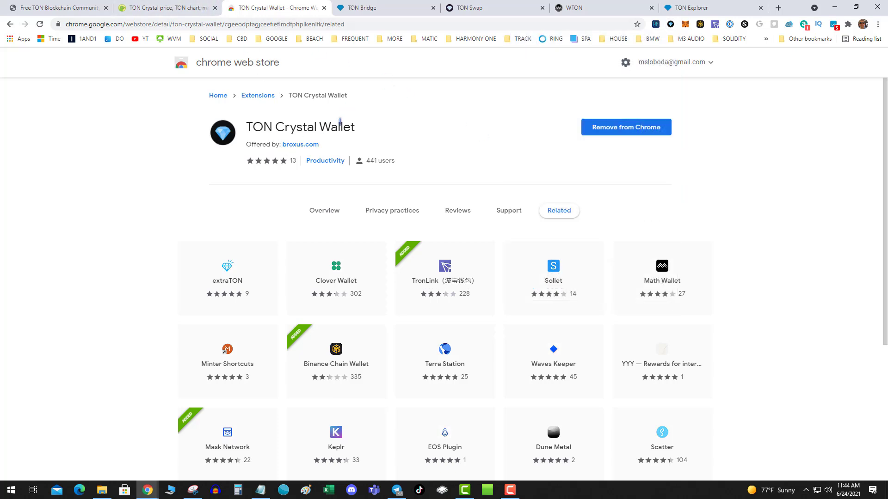
triple_click(363, 161)
left_click(379, 13)
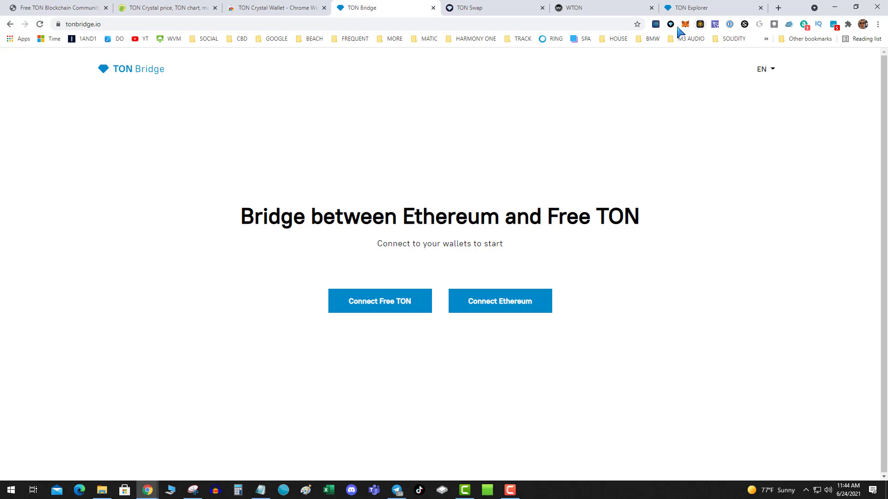
Step: Connect the Ethereum wallet and the Free TON wallet (Account 1, permissions allowed) to TON Bridge
left_click(499, 303)
left_click(454, 238)
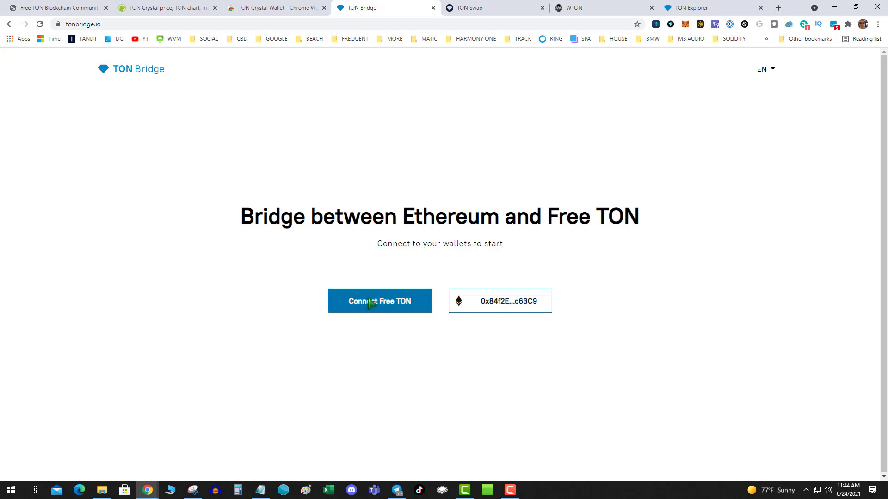
left_click(399, 314)
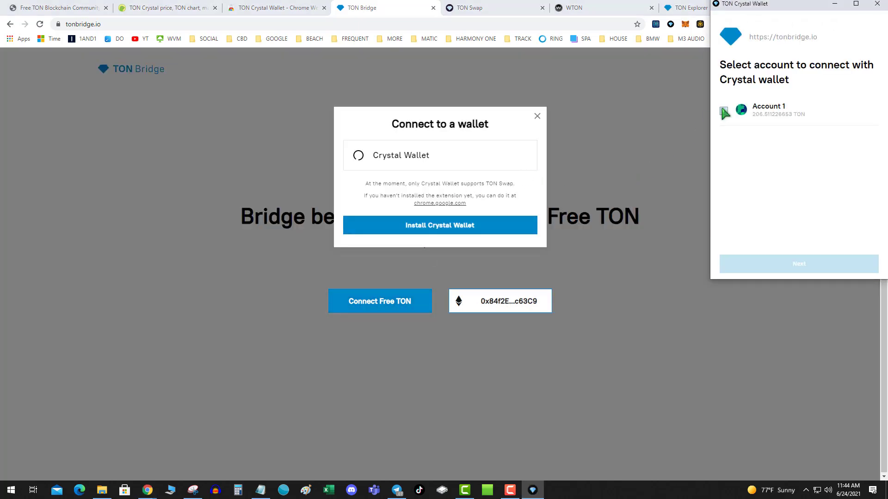
left_click(724, 111)
left_click(771, 265)
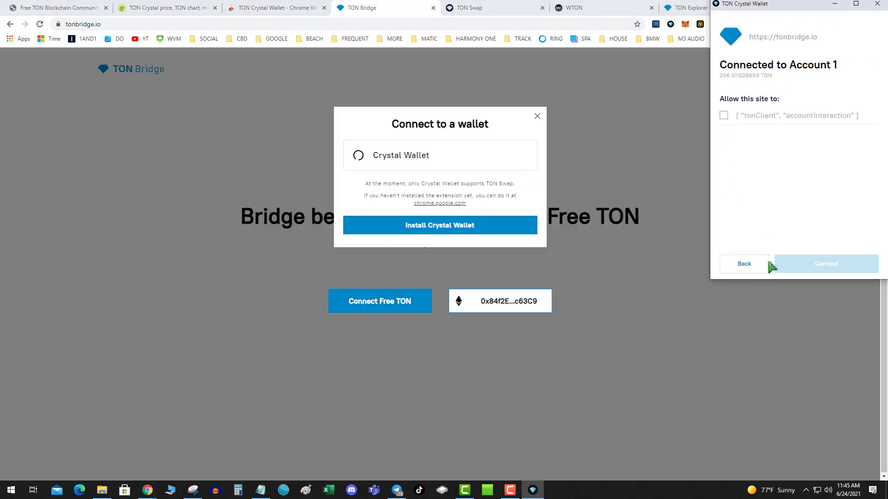
left_click(724, 116)
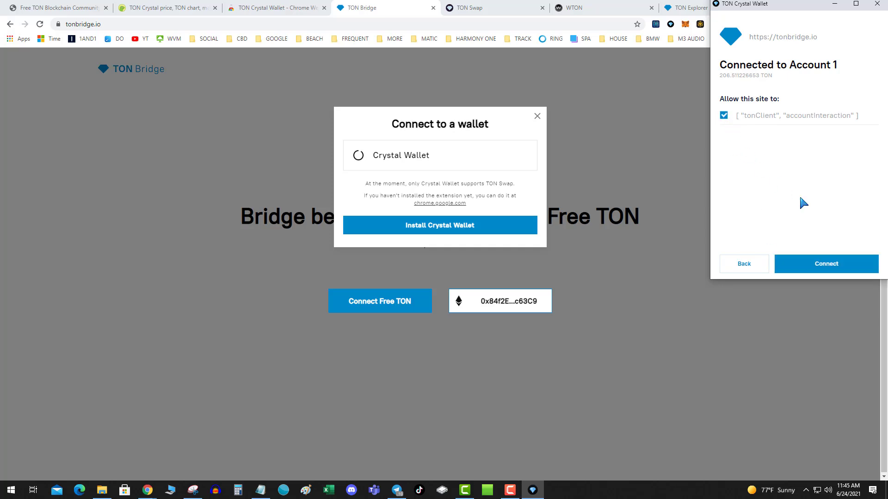
left_click(817, 264)
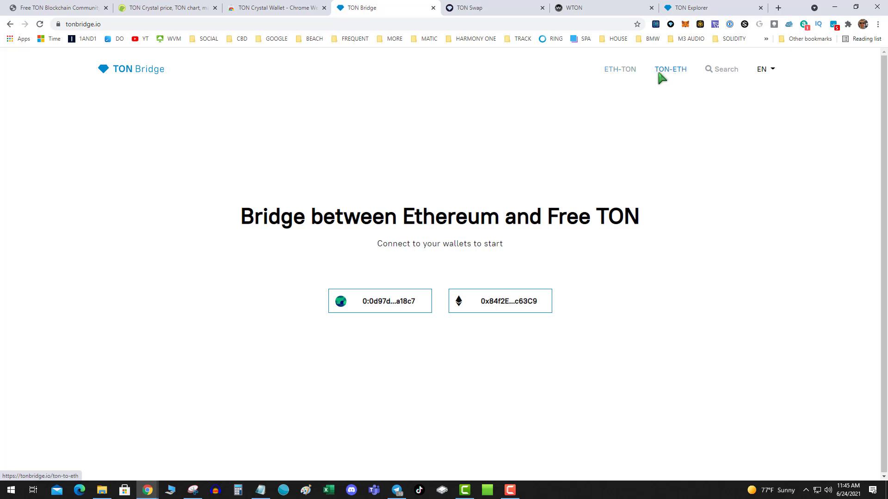
Step: On the Ethereum-to-TON form choose USD Coin, set the amount, and proceed to the recipient TON address
left_click(621, 69)
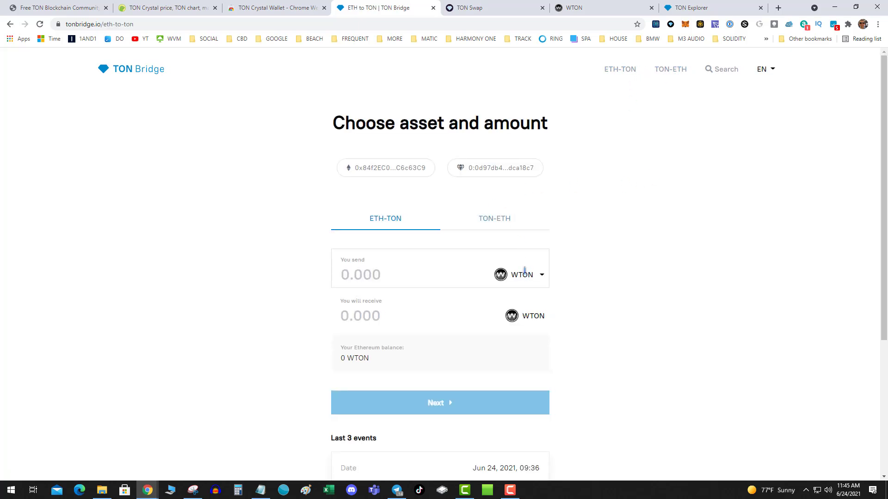
left_click(526, 276)
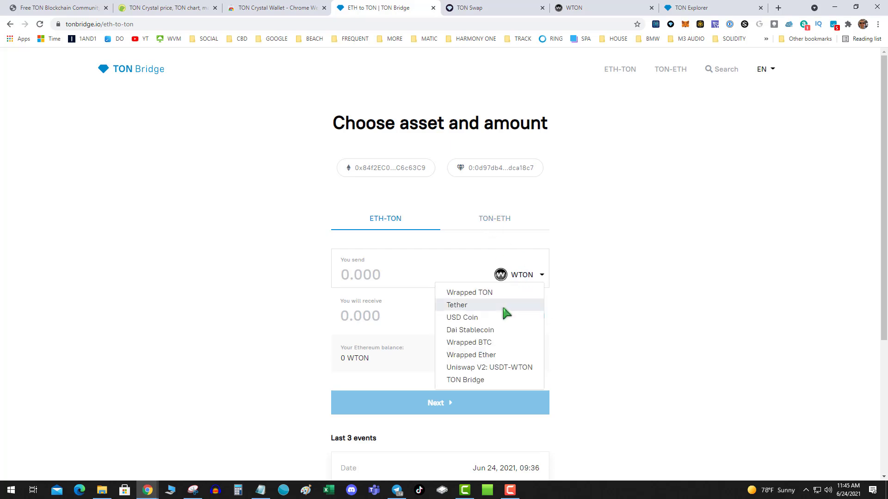
left_click(485, 318)
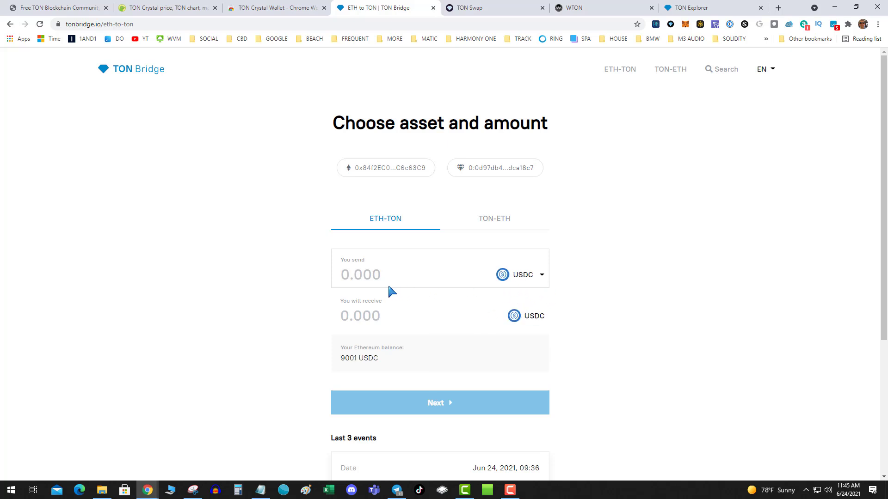
left_click(363, 277)
type("9")
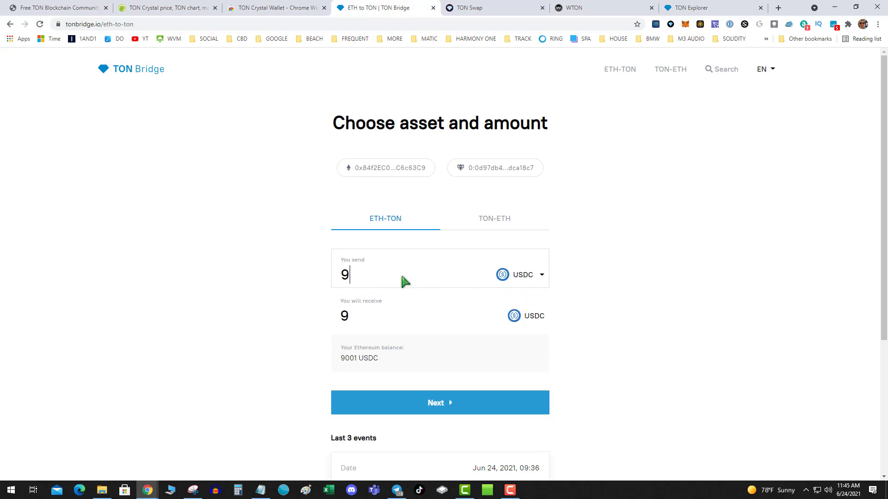
type("000")
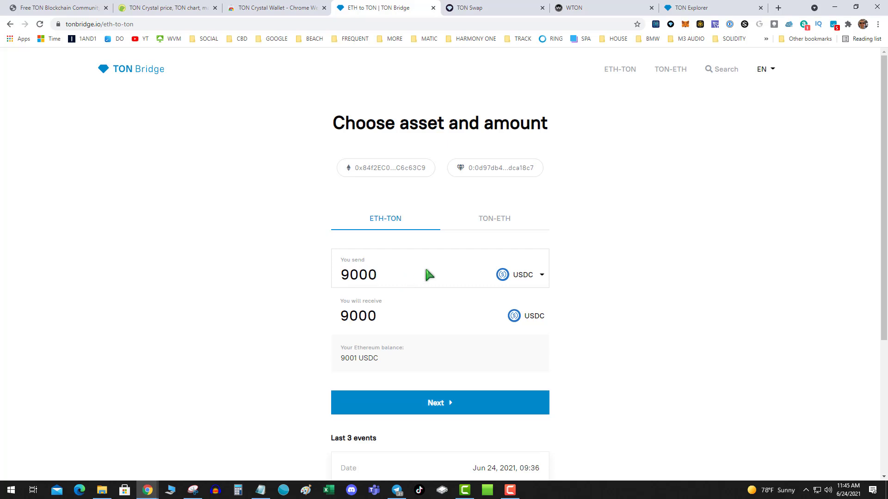
scroll(452, 304, "down", 2)
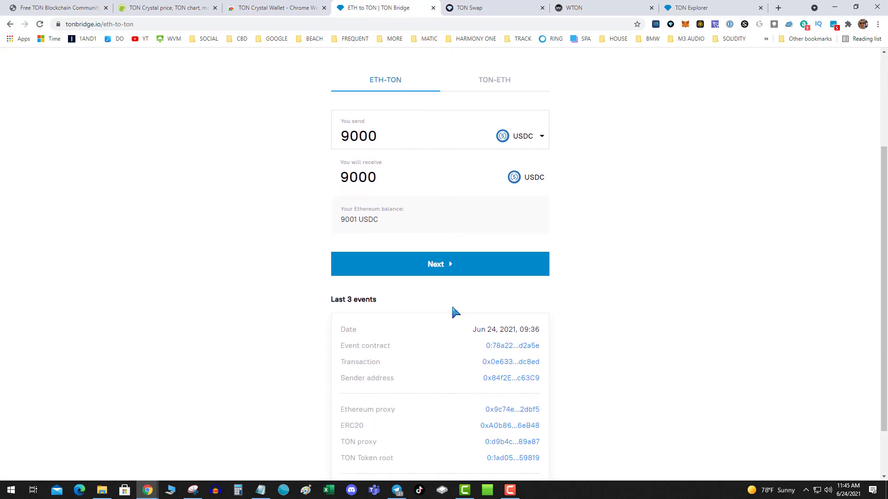
left_click(430, 272)
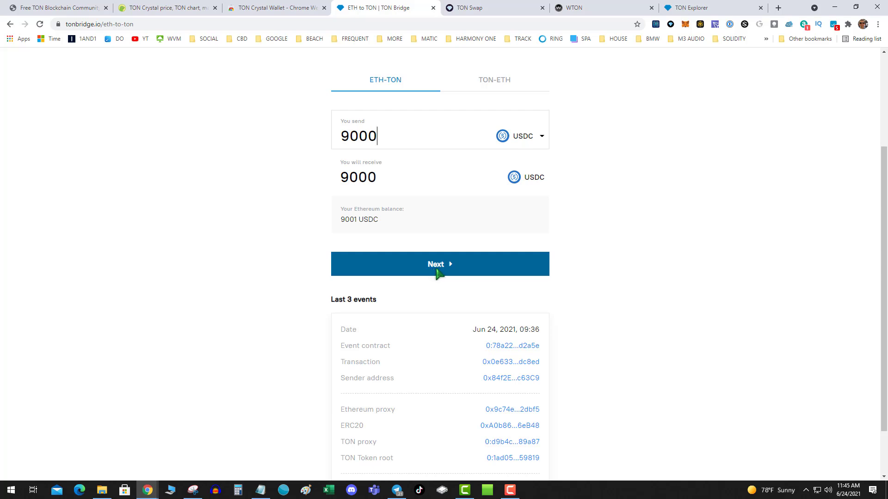
left_click(468, 271)
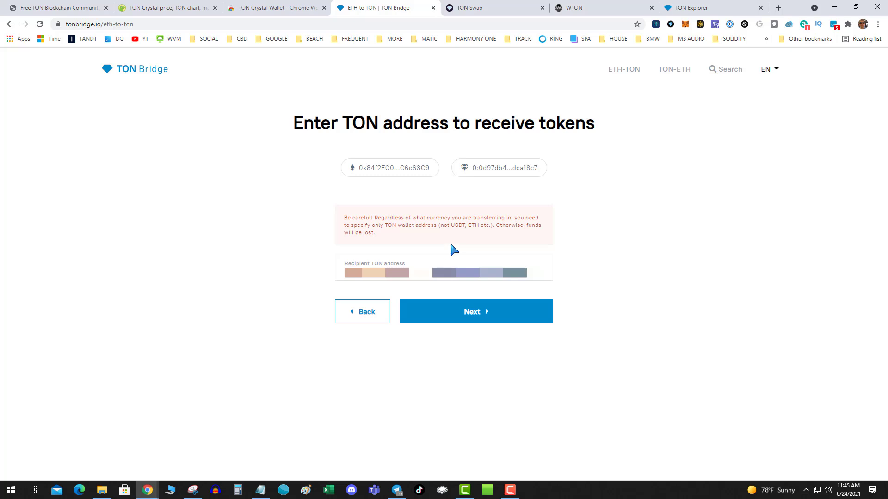
Step: Check the TON wallet address, proceed to the summary and start the 9000 USDC transfer
left_click(671, 26)
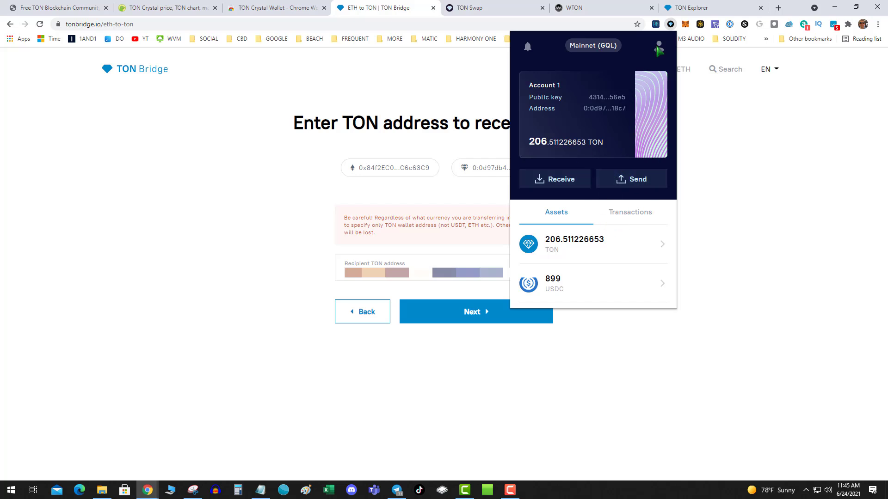
left_click(707, 201)
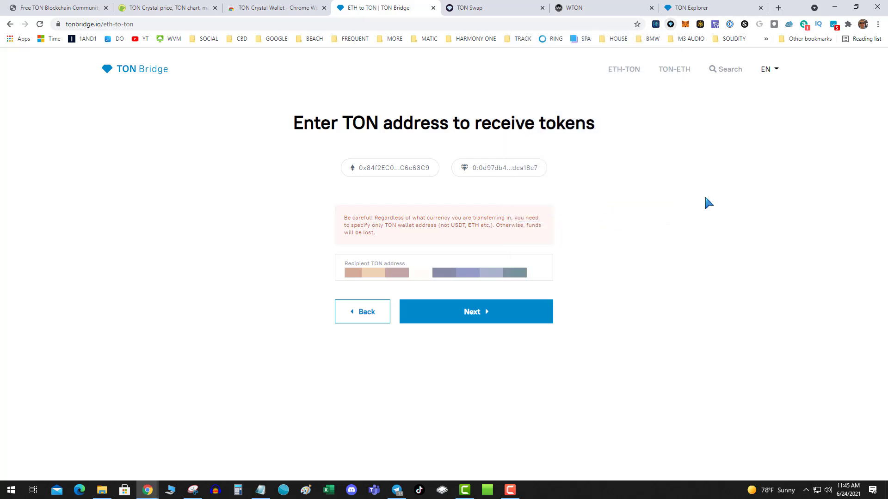
left_click(488, 313)
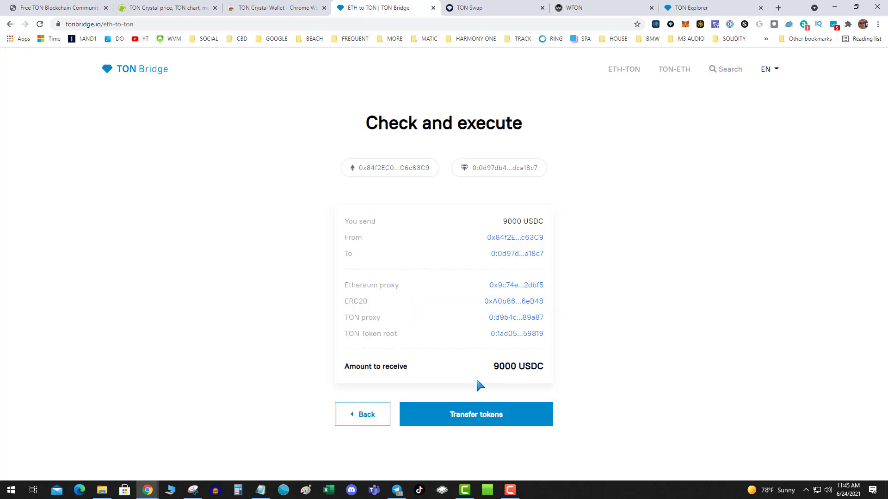
left_click(479, 415)
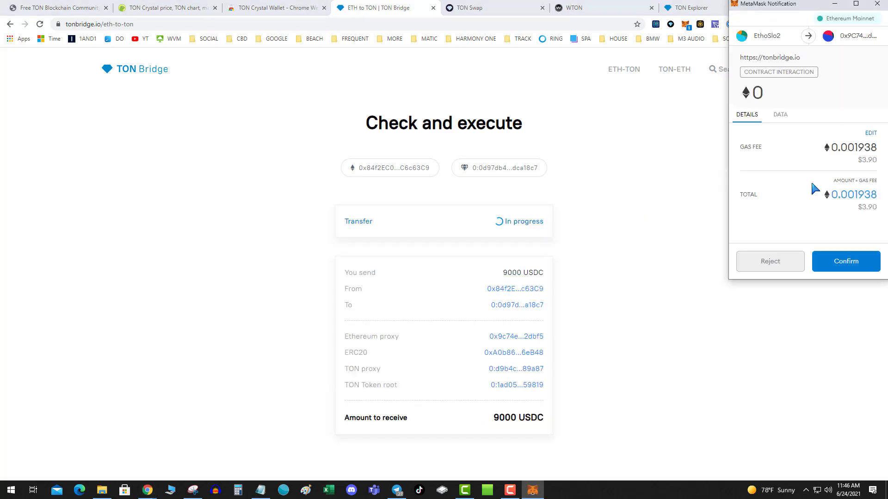
Step: Raise the gas price in MetaMask's advanced settings and confirm the transaction
left_click(872, 134)
left_click(848, 39)
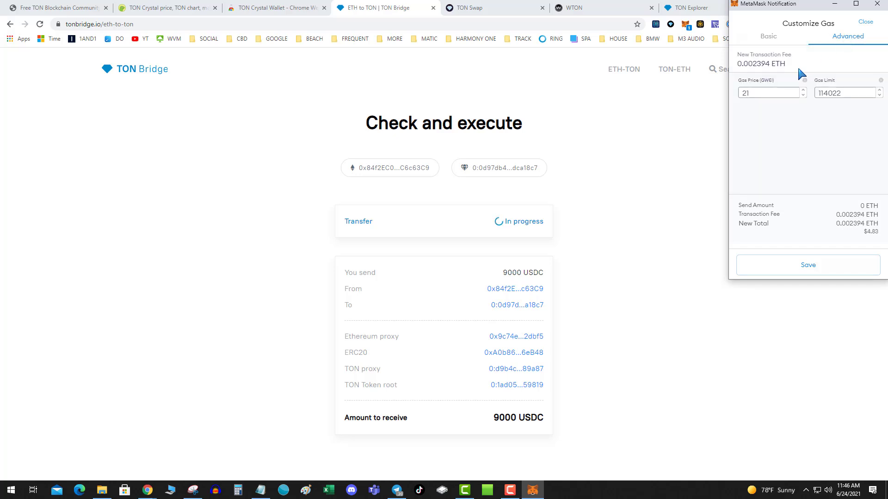
left_click(803, 90)
left_click(806, 266)
left_click(844, 264)
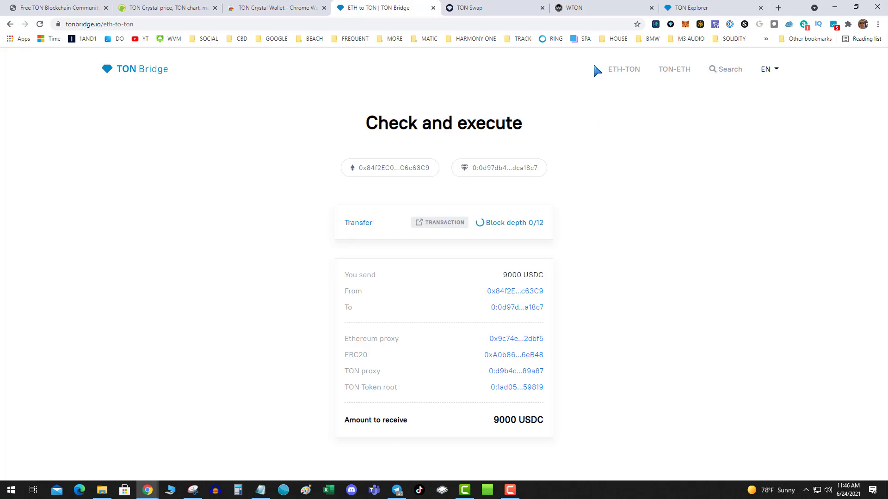
Step: Look over the TON Swap swap panel and the WTON unwrap page
left_click(507, 8)
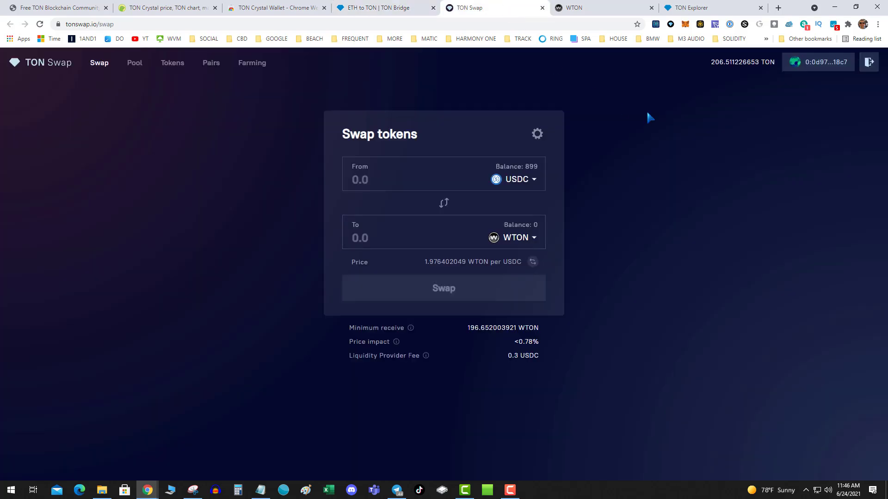
left_click(350, 235)
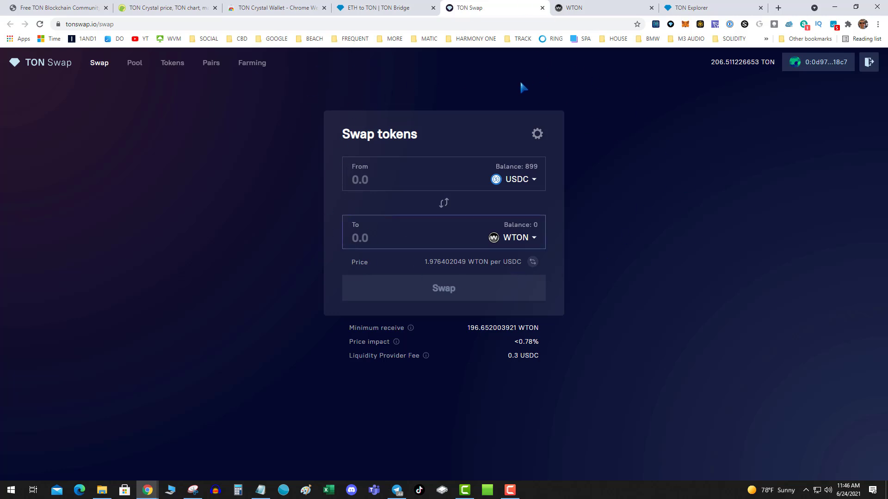
left_click(598, 11)
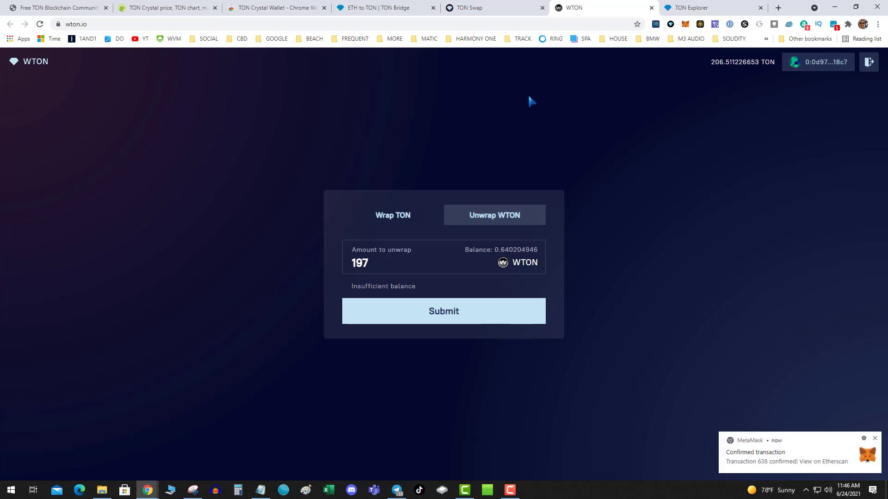
Step: Review the available source tokens on TON Swap, then end on the WTON unwrap form
left_click(486, 7)
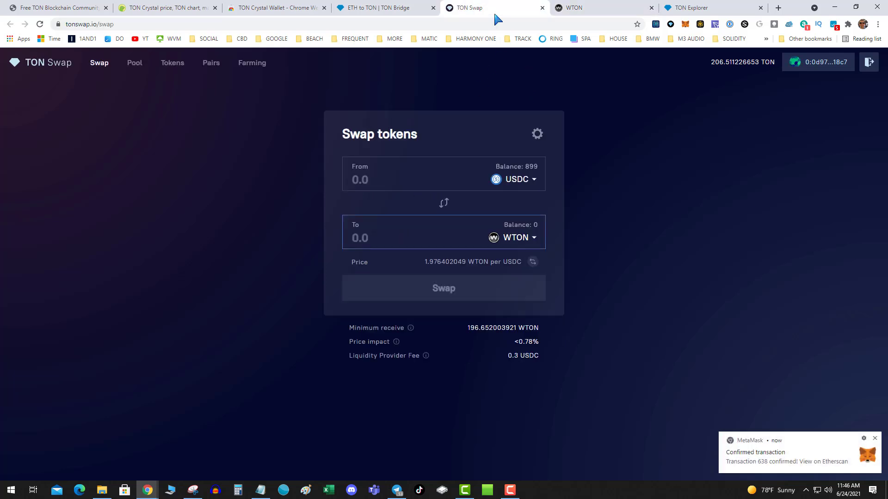
left_click(519, 182)
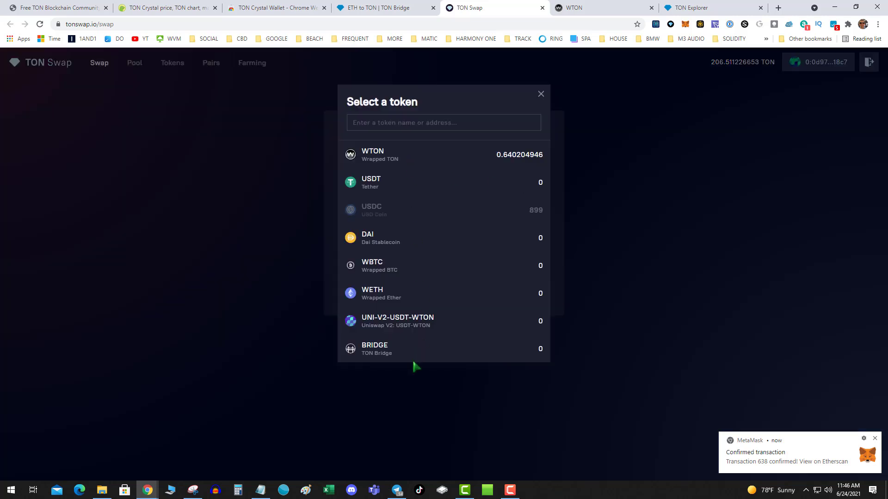
left_click(541, 95)
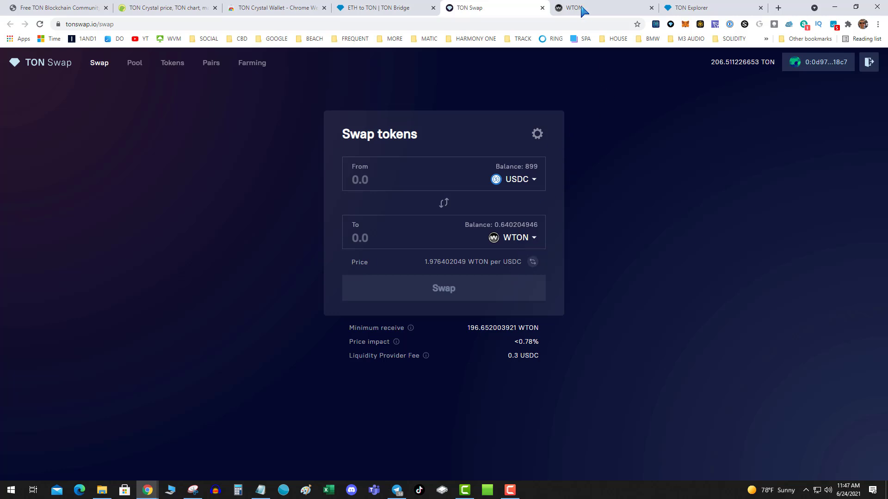
left_click(583, 10)
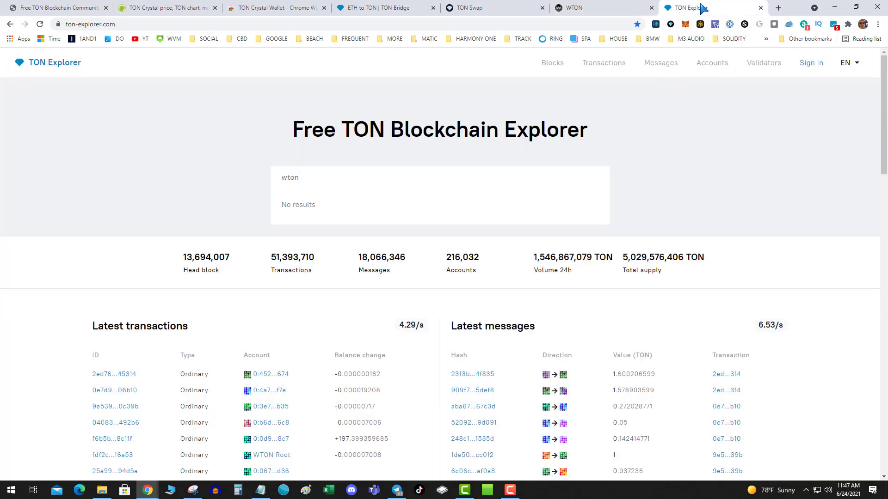
Step: Clear the 'wton' search in TON Explorer, look over recent transactions, then leave the explorer
left_click(703, 9)
double_click(314, 175)
key("BackSpace")
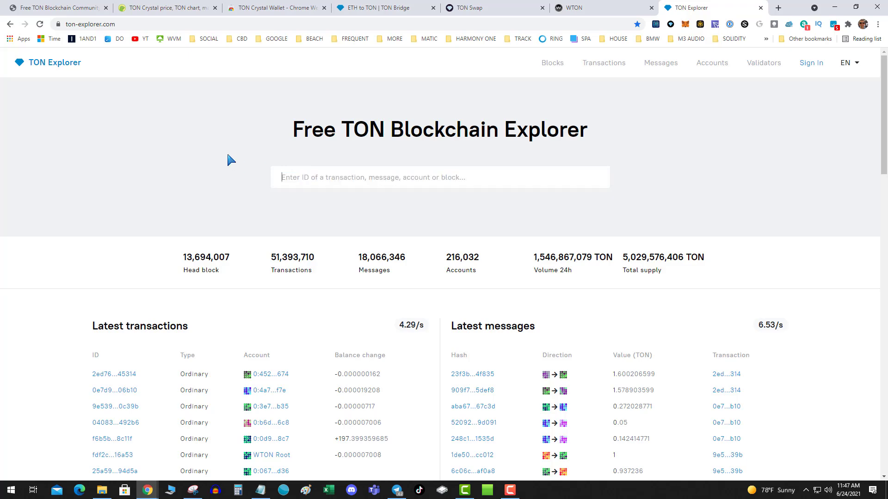
scroll(357, 307, "down", 2)
scroll(337, 327, "down", 2)
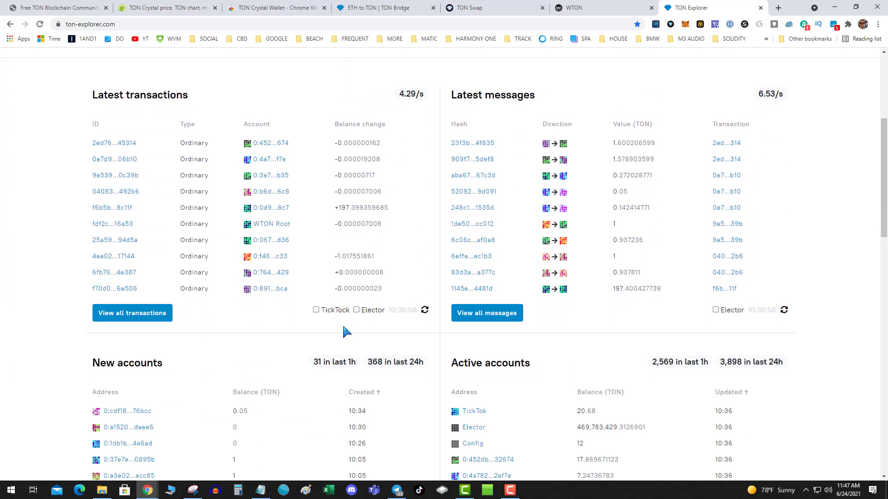
scroll(347, 326, "down", 1)
scroll(359, 329, "down", 1)
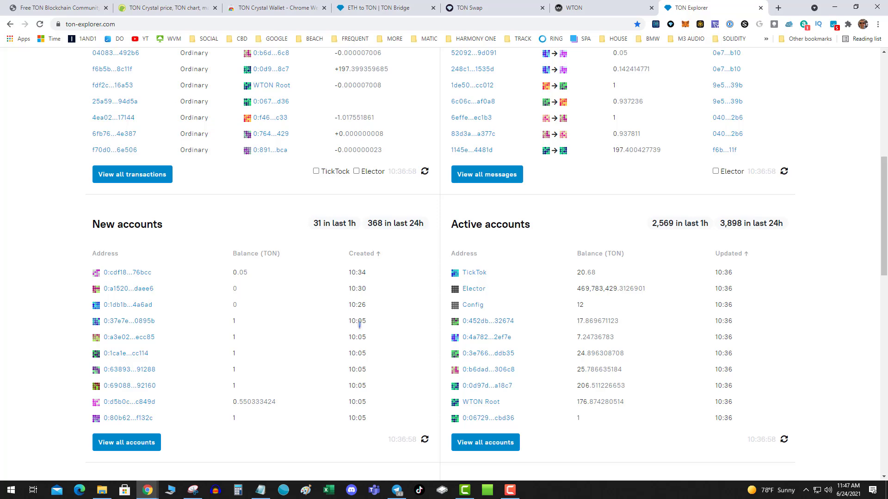
scroll(396, 280, "up", 6)
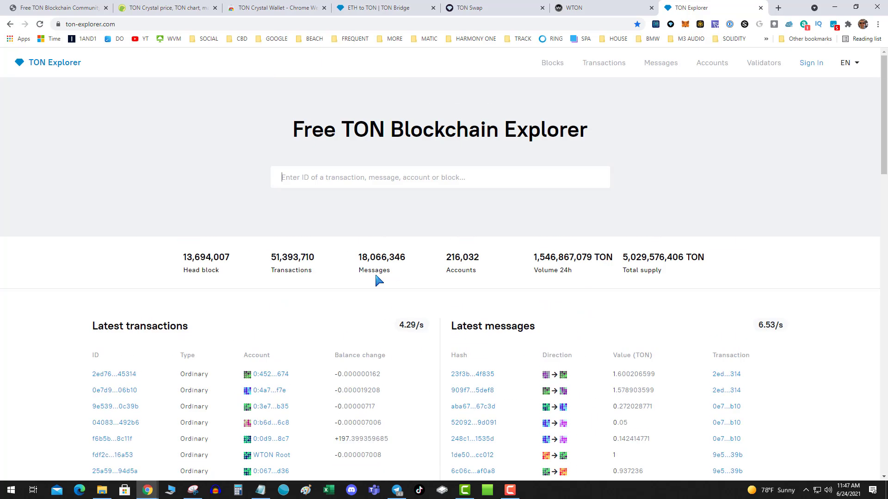
scroll(376, 280, "down", 1)
scroll(377, 280, "down", 1)
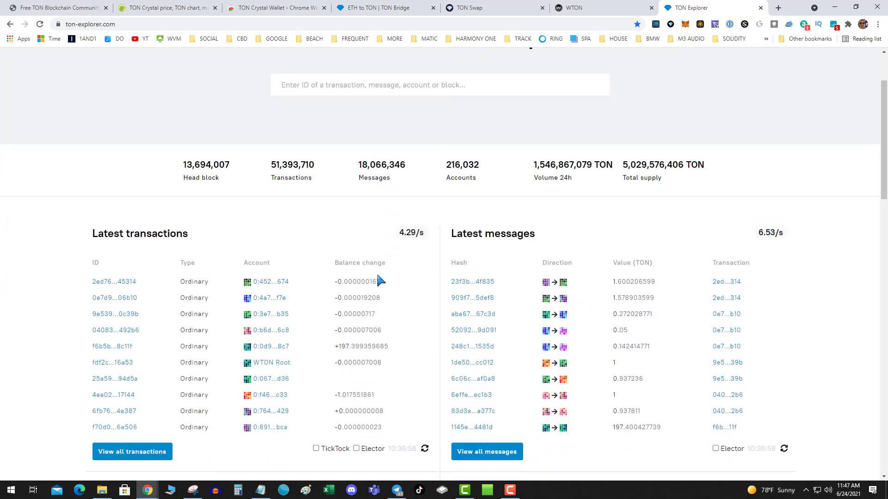
scroll(376, 279, "up", 2)
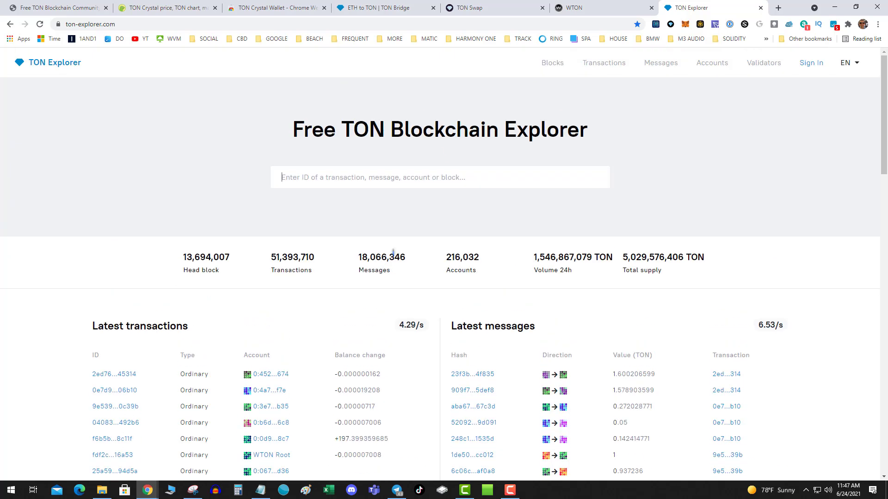
left_click(479, 8)
Step: Broadcast the relayed 9,000 USDC transfer to TON from the TON Bridge page
left_click(419, 10)
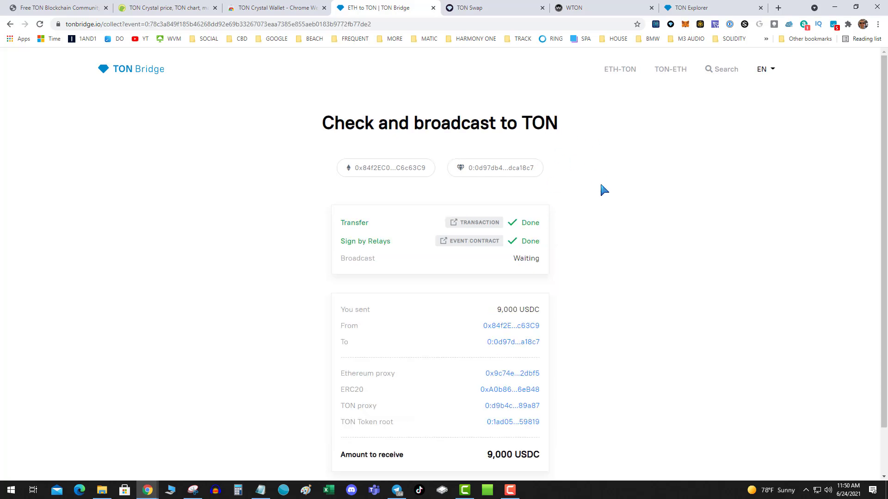
scroll(594, 292, "down", 1)
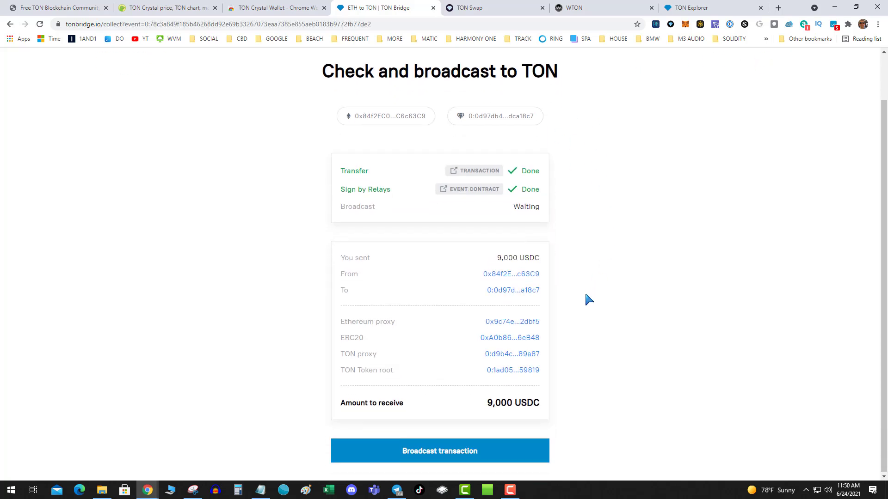
left_click(469, 450)
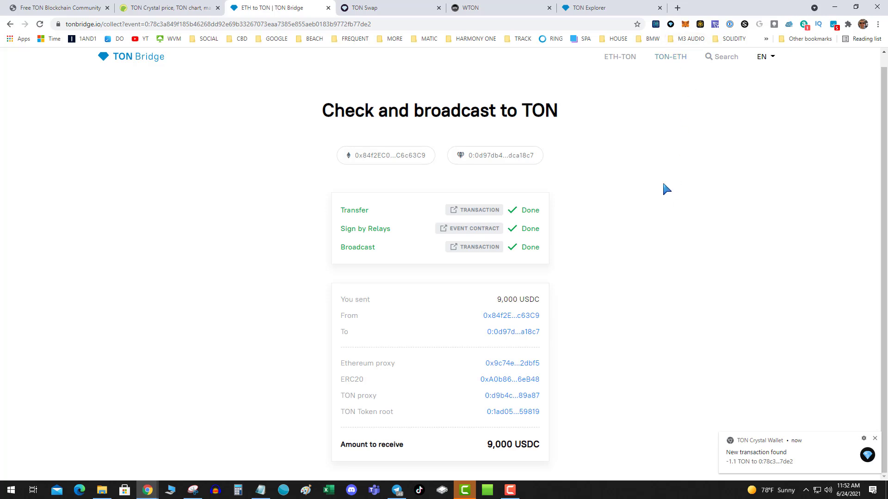
Step: Check the 9899 USDC balance in TON Crystal Wallet, then move to the TON Swap page
left_click(670, 24)
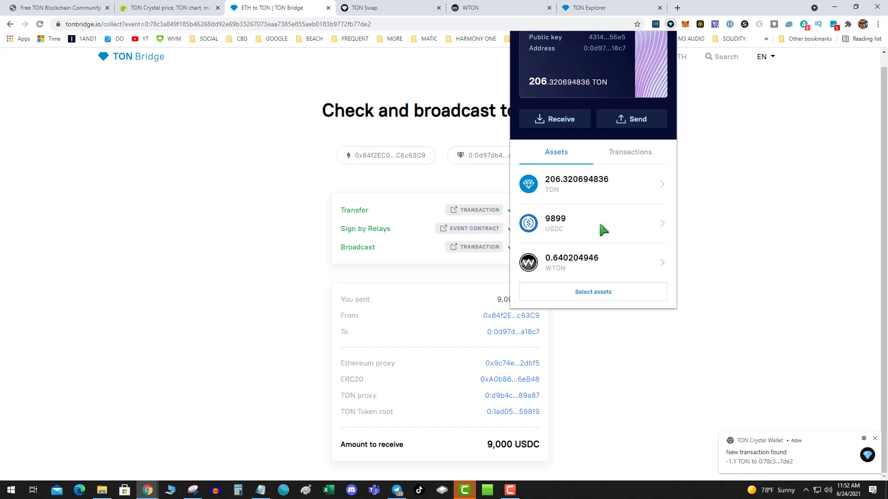
left_click(733, 211)
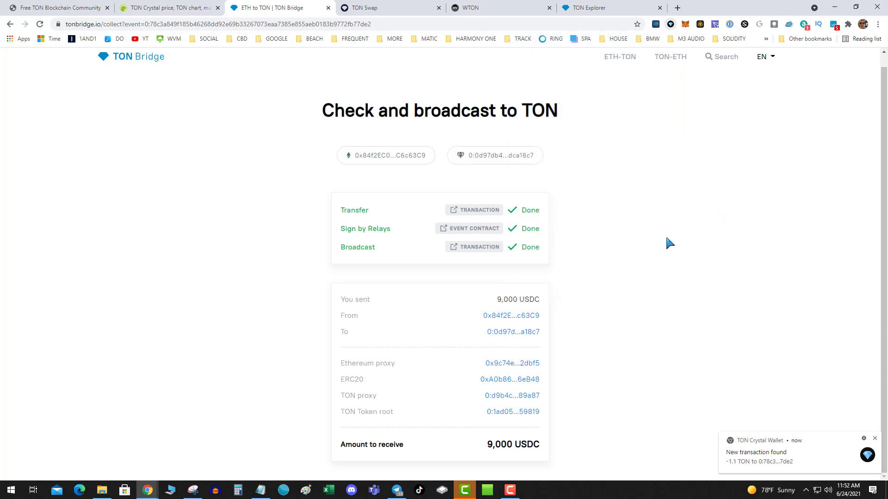
left_click(383, 13)
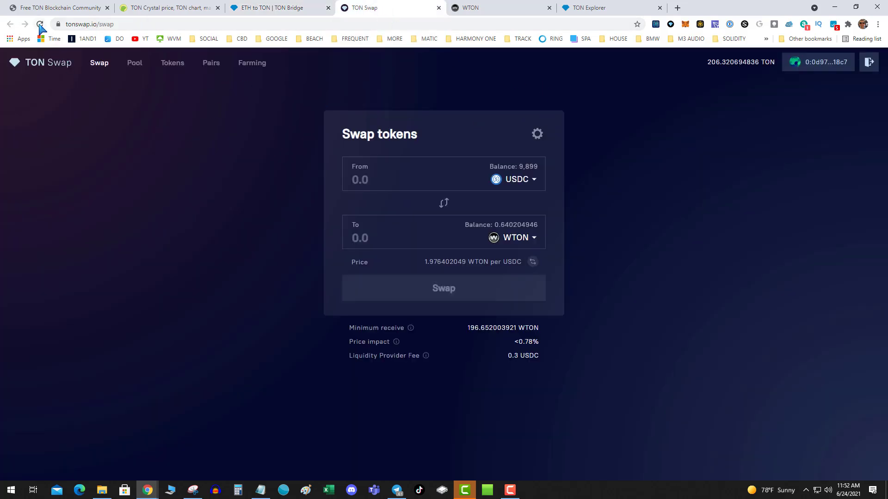
Step: Reload the swap page and set USDC as the source token and WTON as the receiving token
left_click(39, 24)
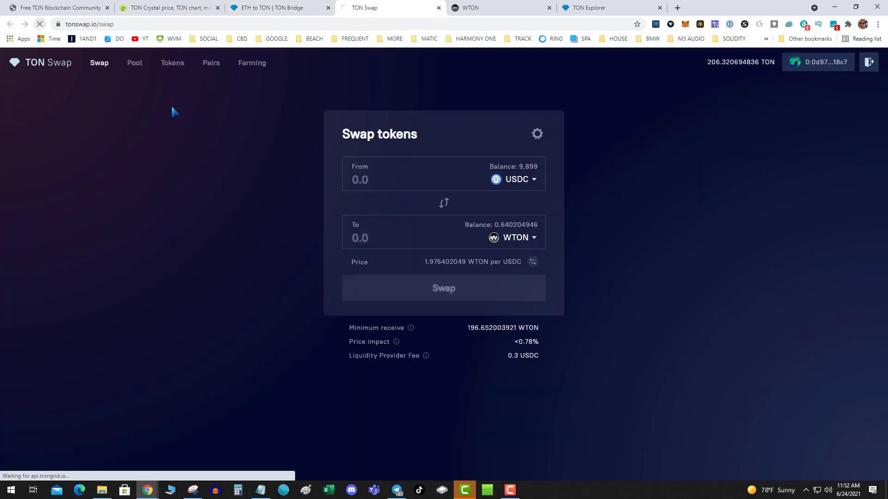
left_click(516, 185)
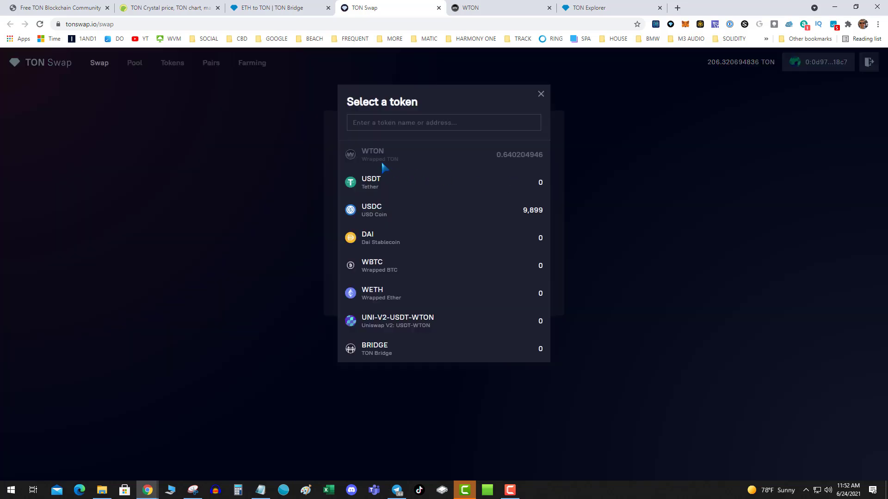
left_click(379, 215)
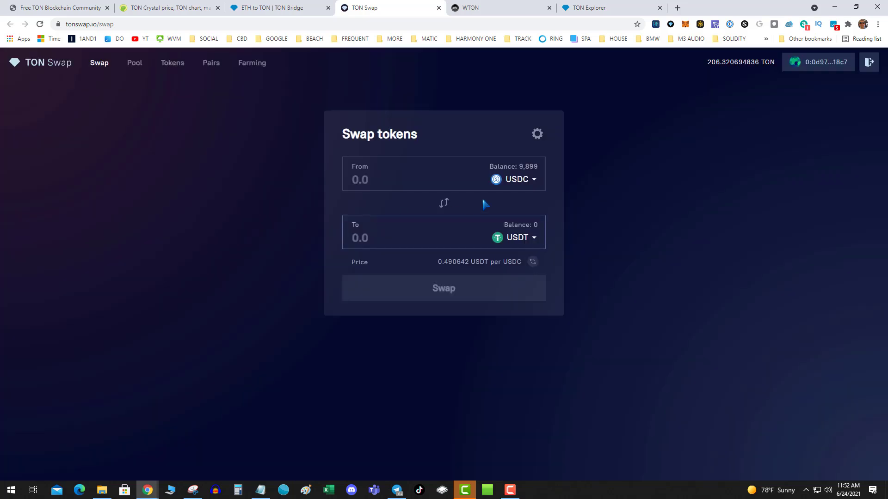
left_click(519, 239)
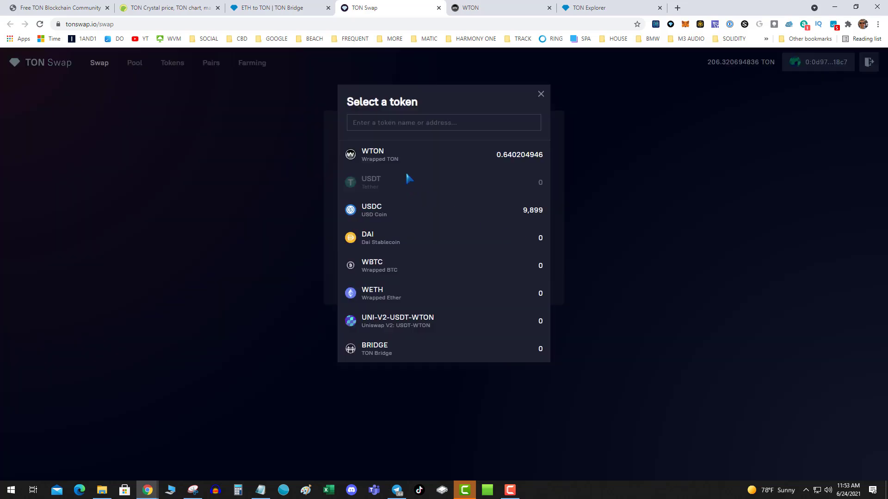
left_click(391, 154)
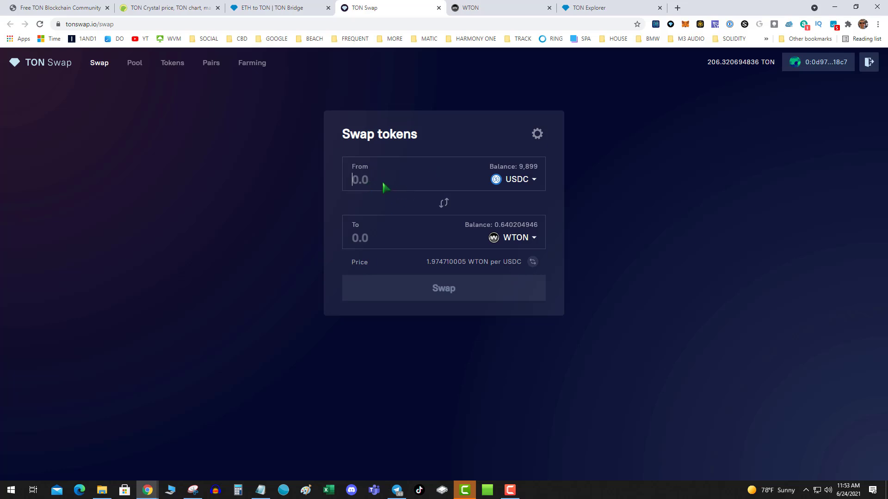
type("1000")
Step: Get the quote for 1000 USDC, about 1895.943812744 WTON, and highlight the estimate
left_click(377, 241)
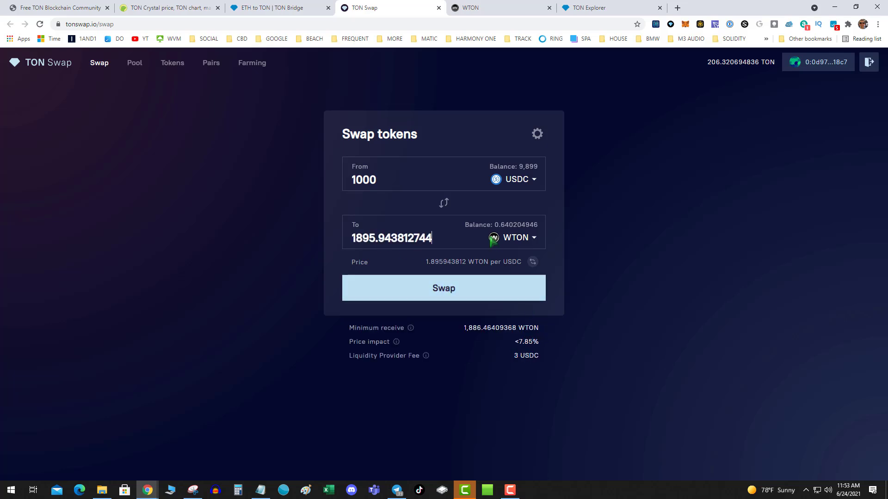
left_click_drag(437, 239, 331, 226)
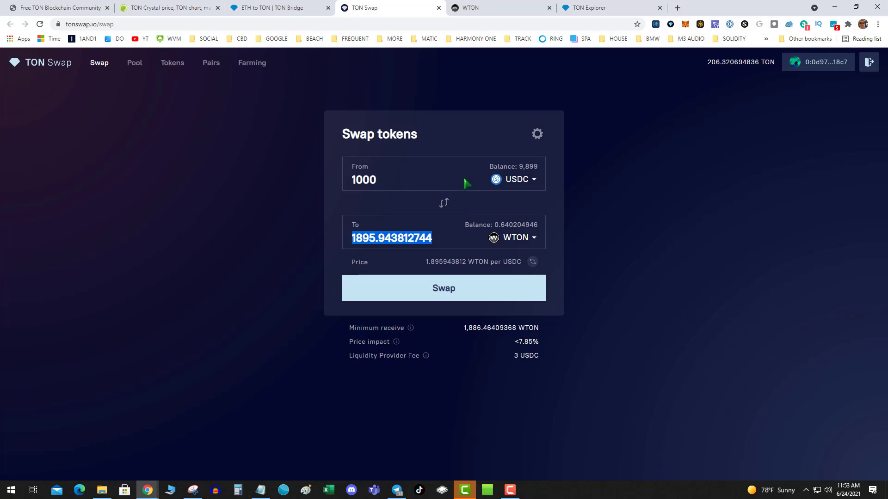
left_click(204, 160)
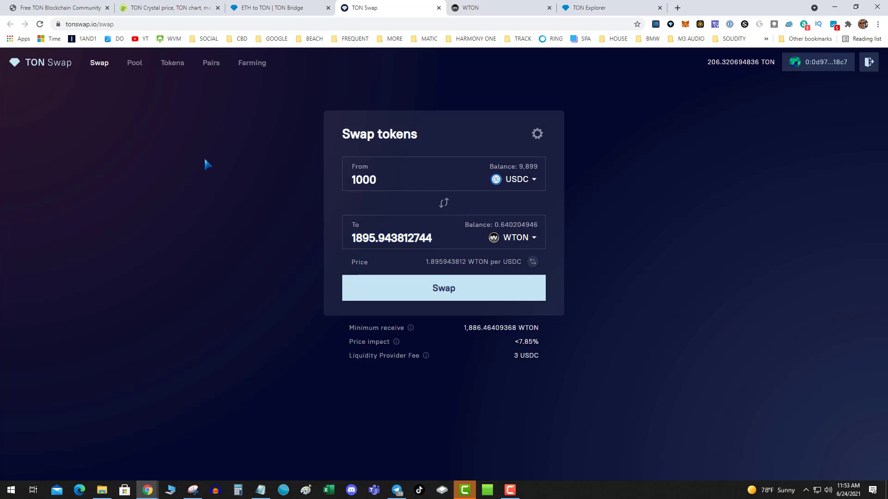
Step: Glance at the Farming pools page, then return to the swap form
left_click(256, 63)
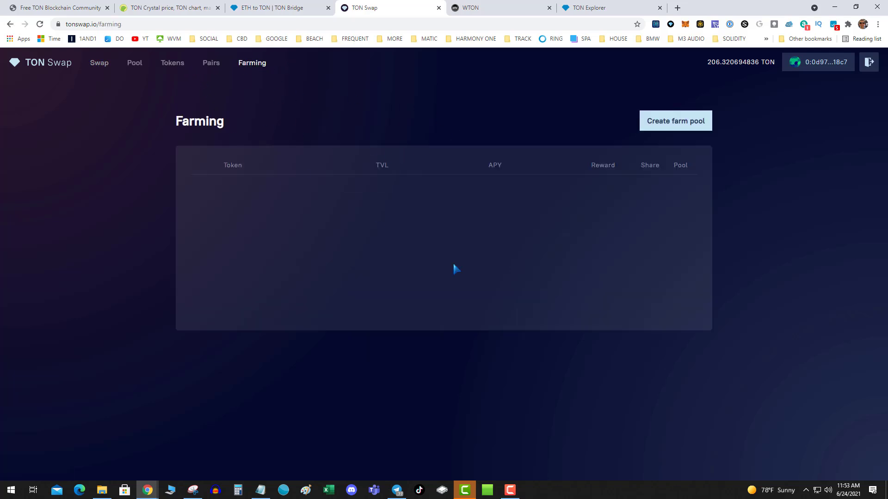
left_click(101, 63)
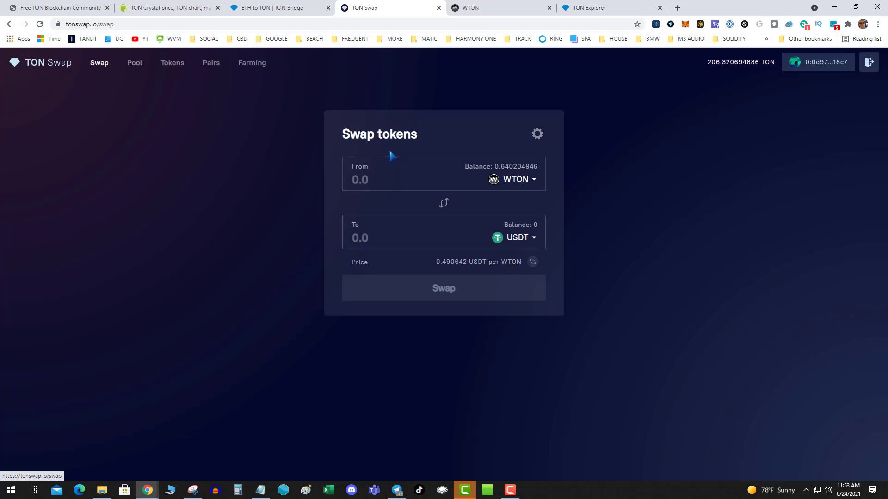
Step: Set up a swap of 500 USDC into about 965.84 WTON
left_click(513, 185)
left_click(397, 215)
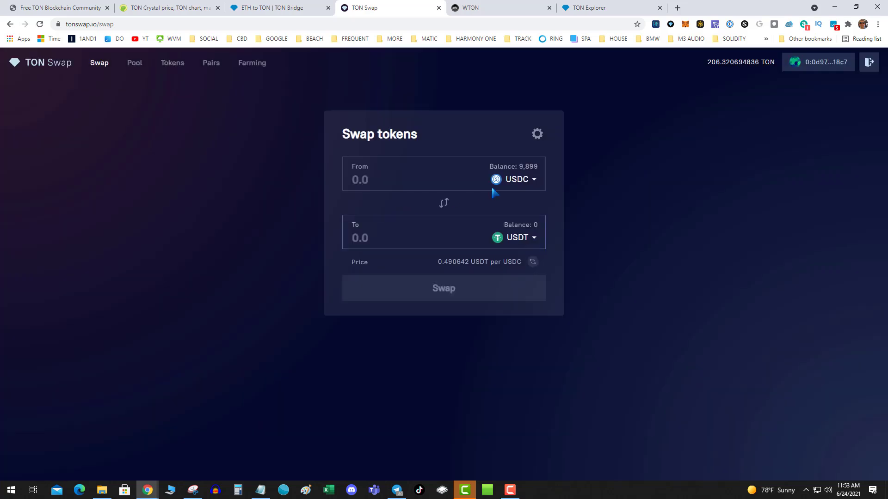
type("50")
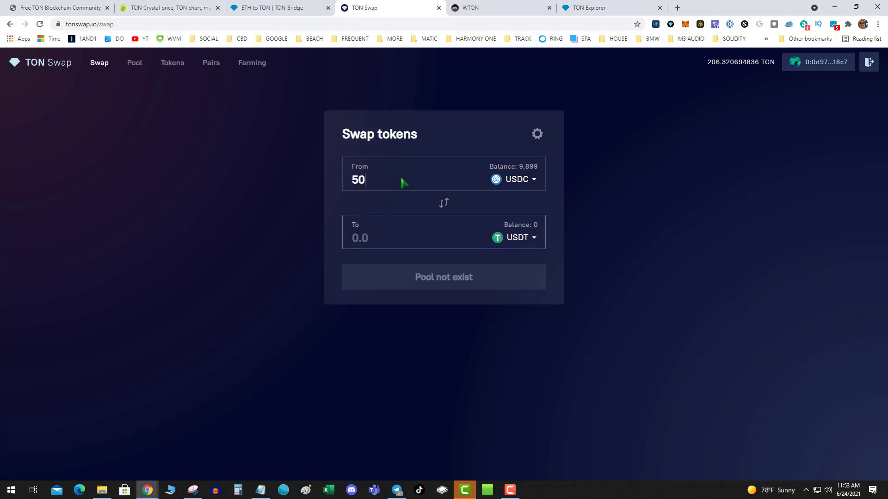
type("0")
left_click(515, 239)
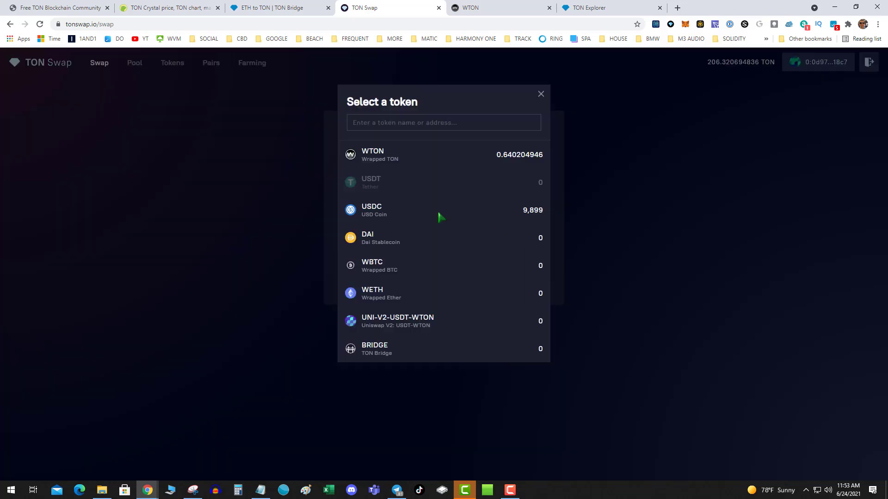
left_click(389, 161)
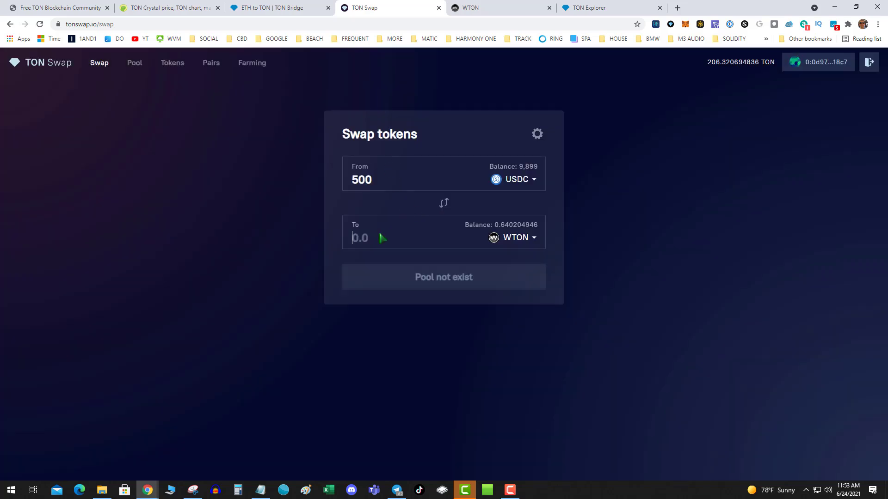
Step: Check the WTON balance in the Crystal Wallet, then move over to the WTON unwrap page
left_click(670, 24)
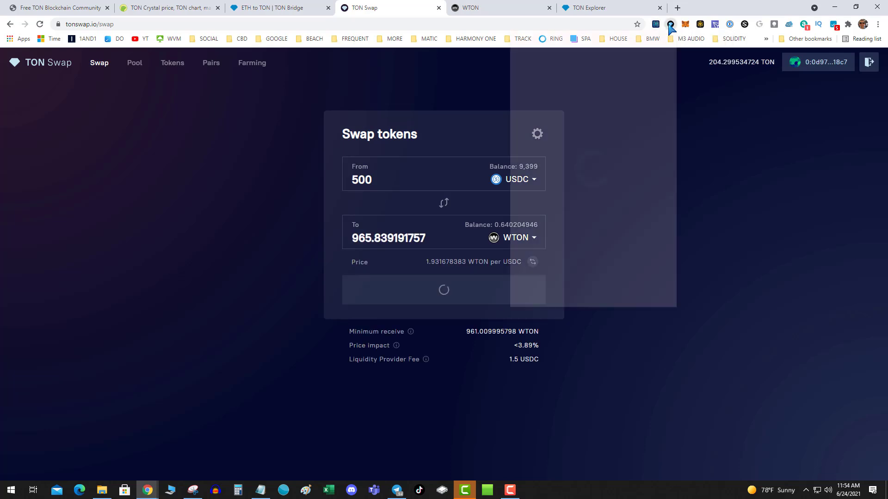
scroll(593, 253, "down", 1)
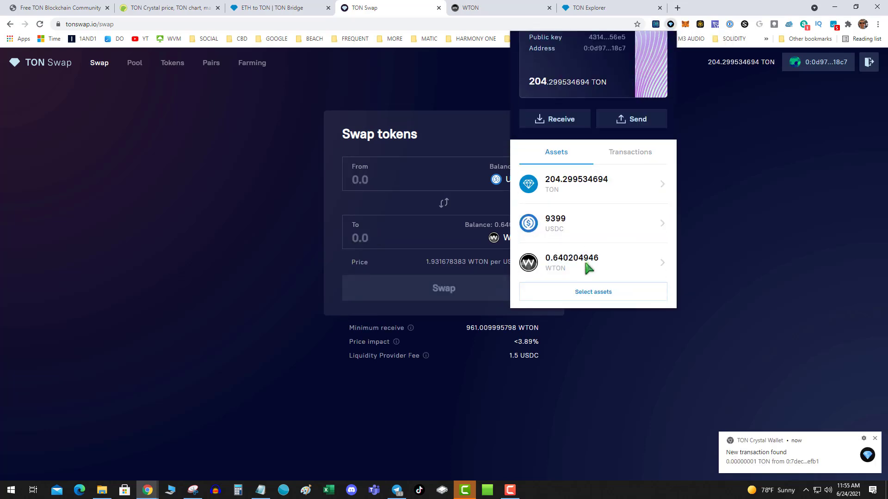
left_click(589, 268)
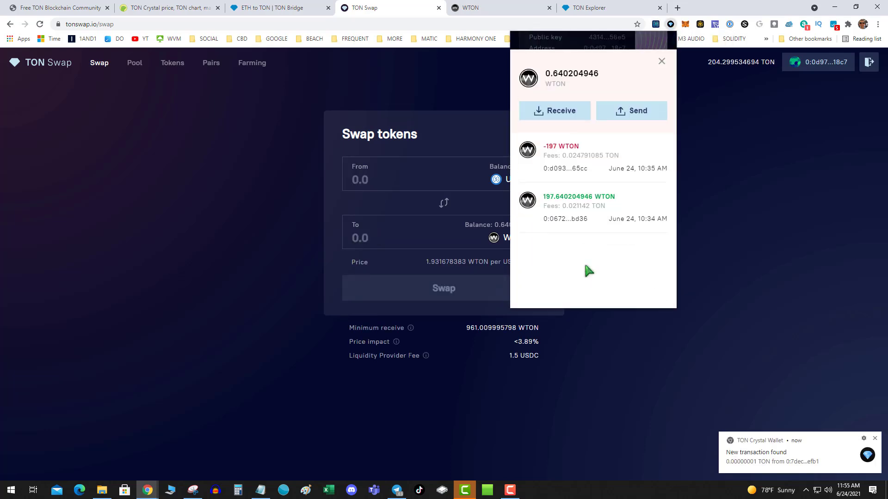
left_click(661, 62)
left_click(697, 186)
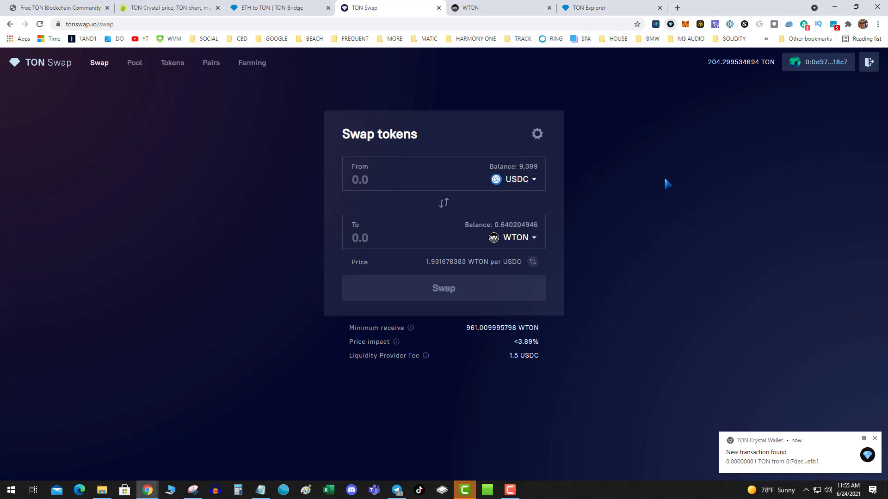
left_click(499, 8)
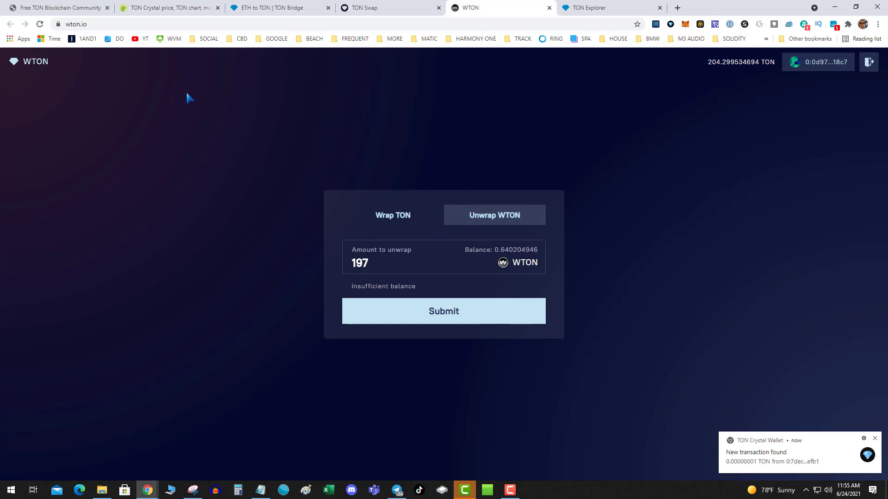
Step: Refresh wton.io and submit an unwrap of 966 WTON into TON
left_click(40, 24)
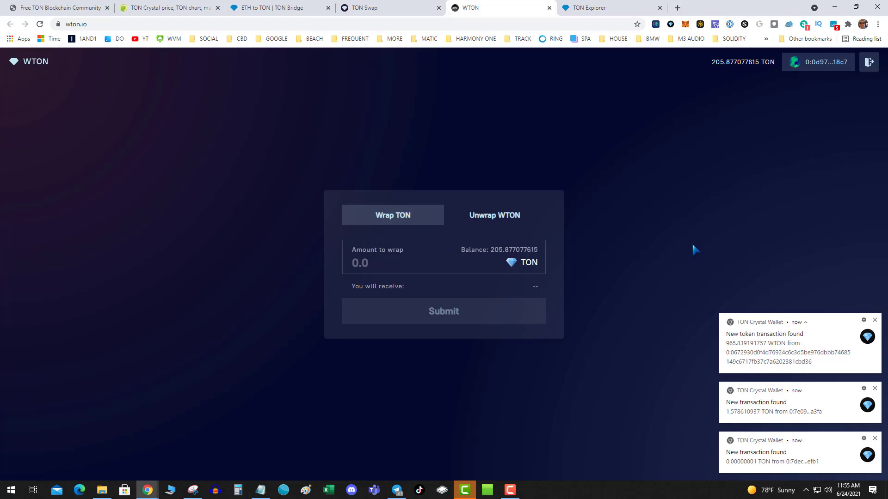
left_click(482, 222)
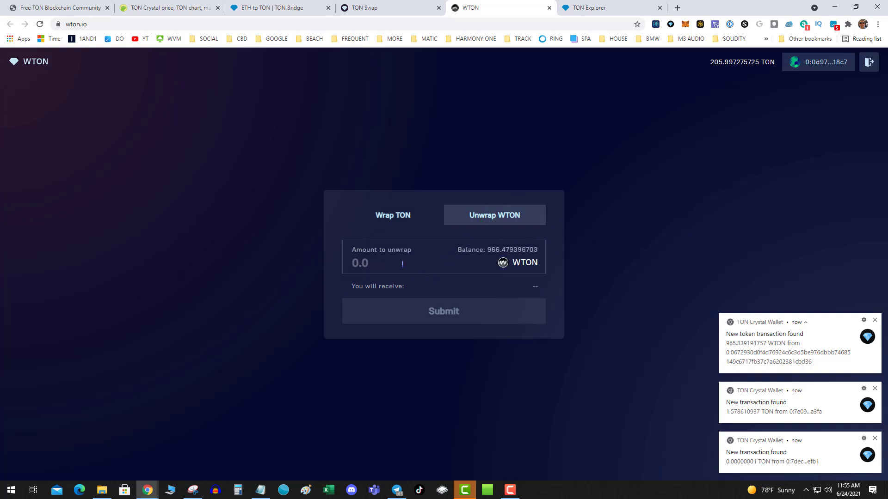
type("96")
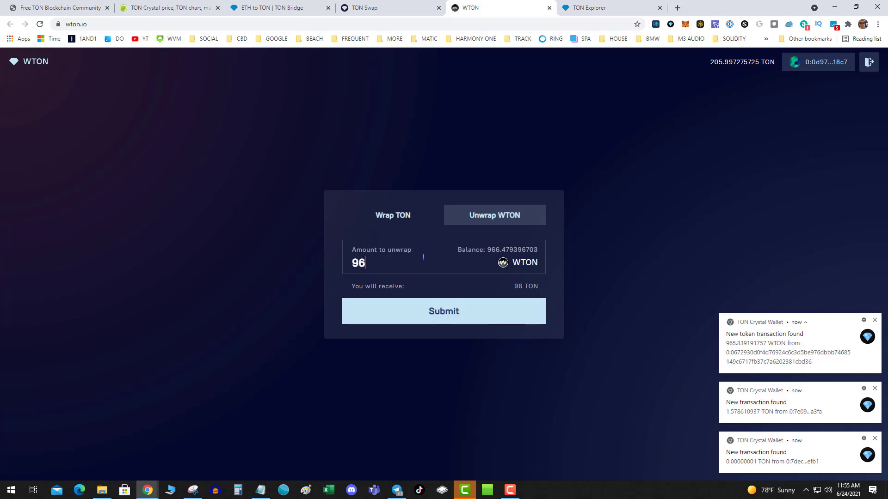
type("6")
left_click(419, 314)
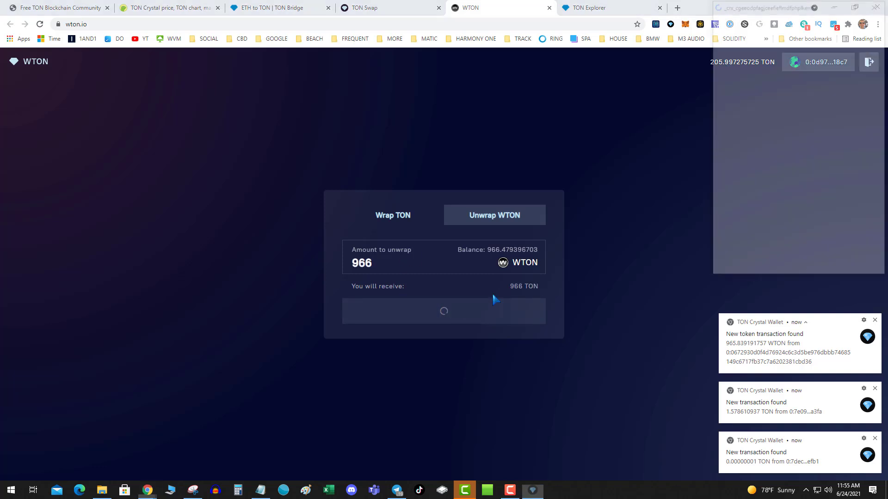
Step: Confirm the unwrap in the wallet and dismiss the notification and receipt, crediting 966 TON
left_click(614, 241)
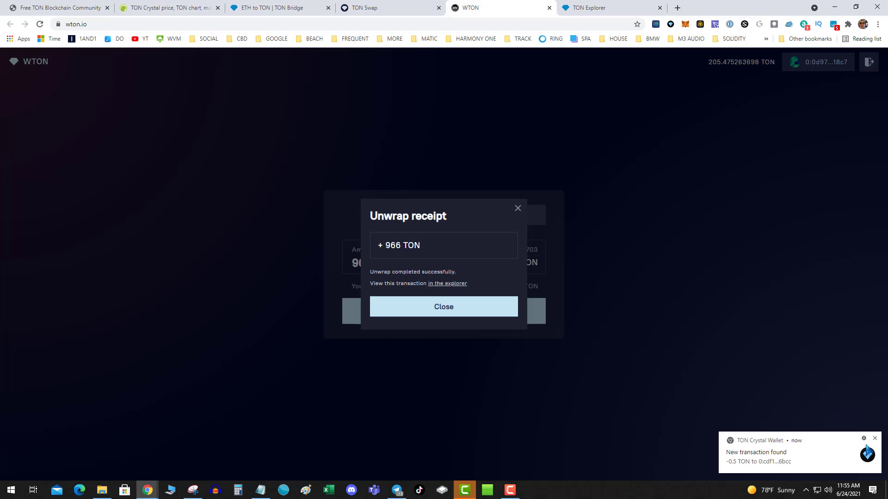
left_click(875, 439)
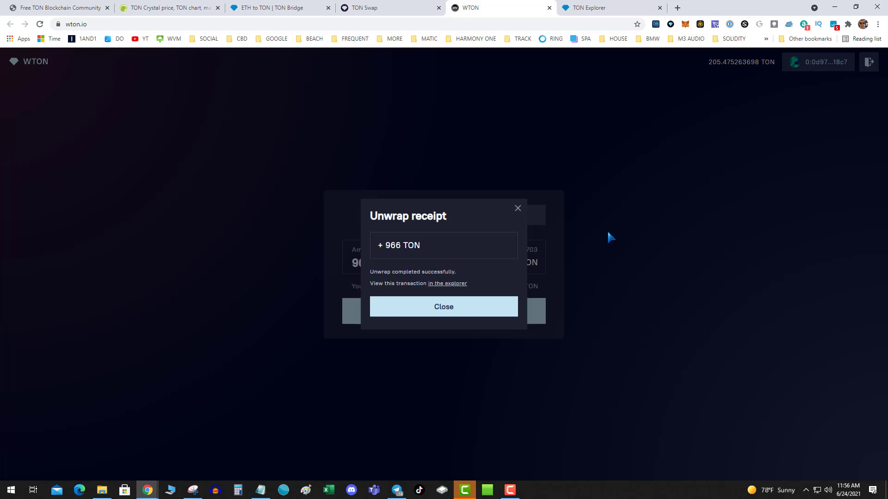
left_click(517, 208)
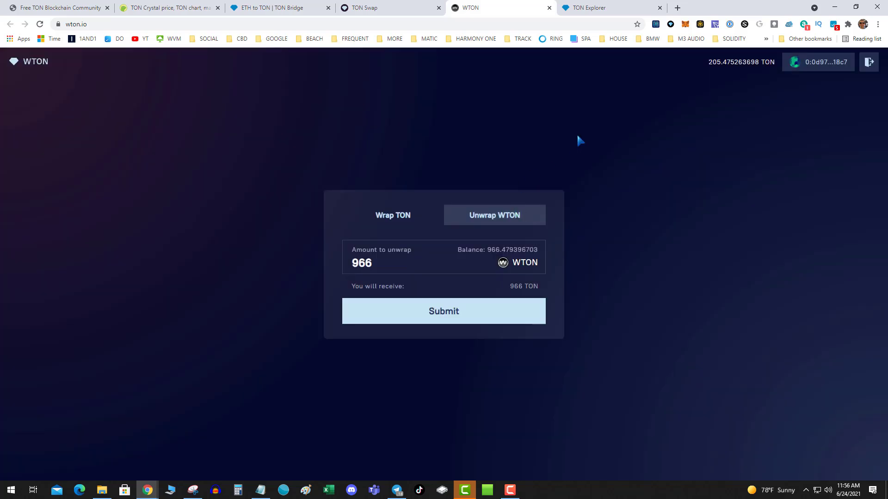
left_click(403, 9)
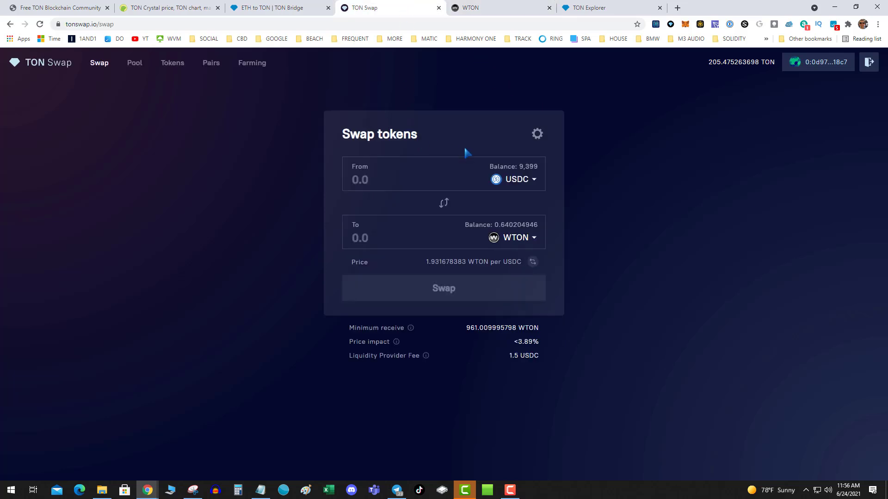